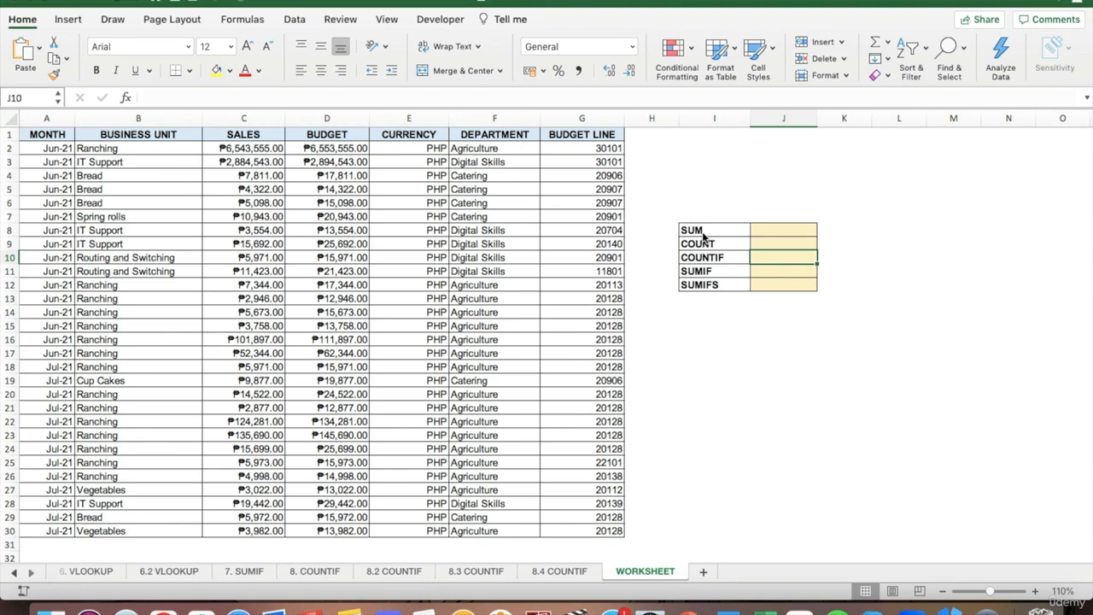
drag(696, 230, 713, 288)
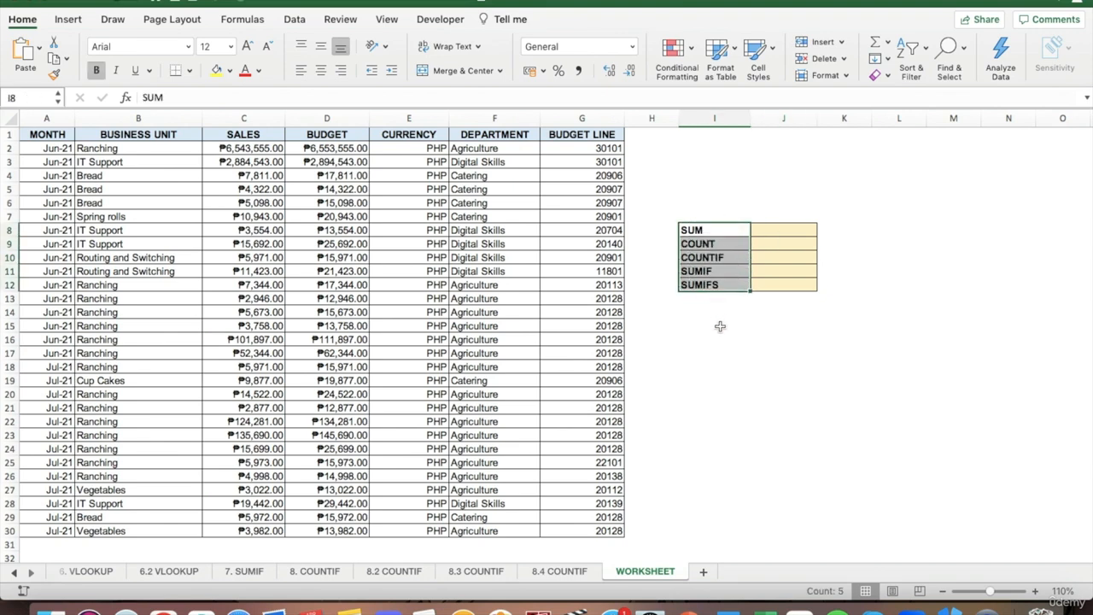
click(720, 326)
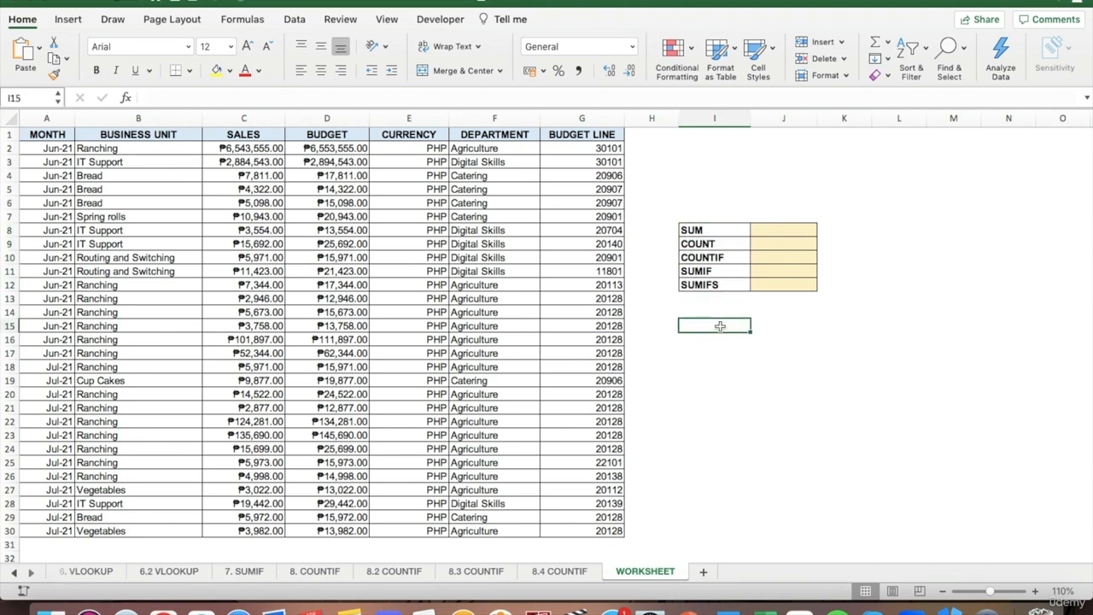
click(780, 231)
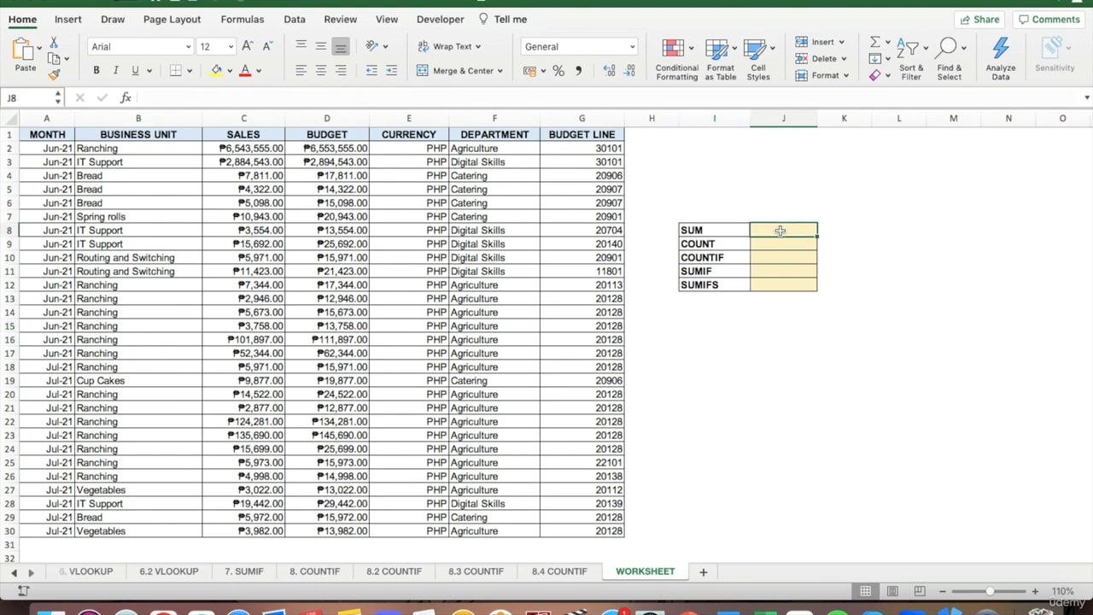
click(229, 112)
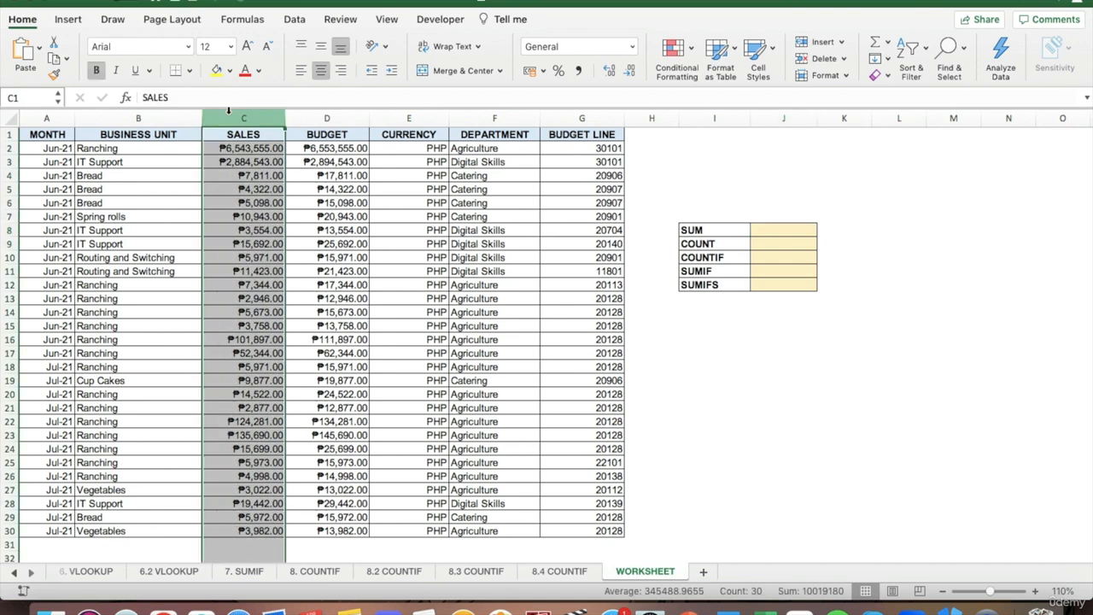
Step: Switch to ChatGPT in Chrome and start the message "Write a MS Excel formula to get the total sales from cell"
click(163, 608)
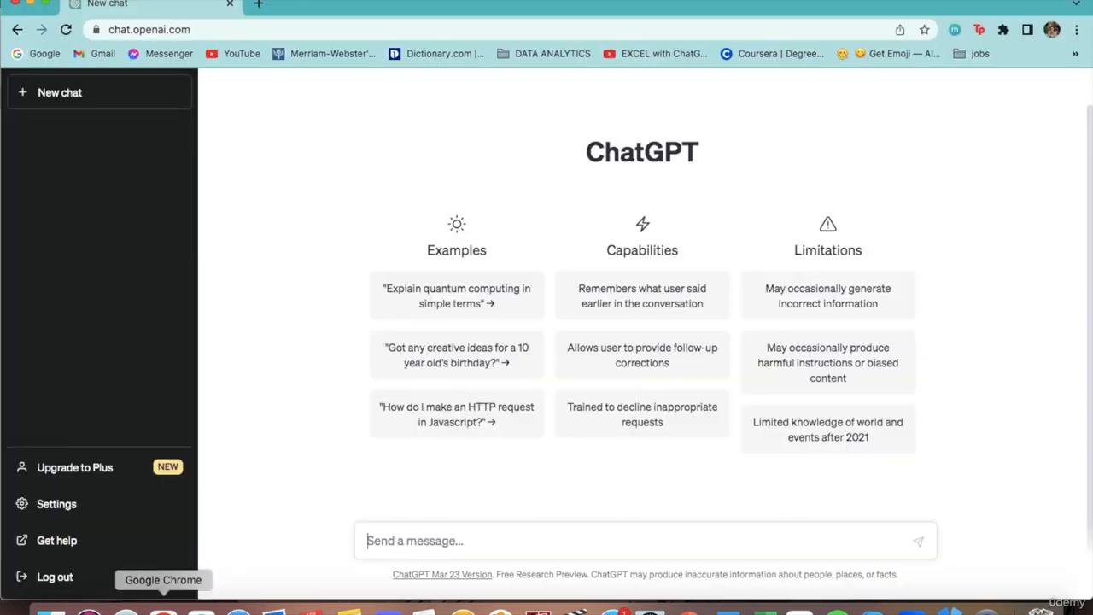
click(380, 538)
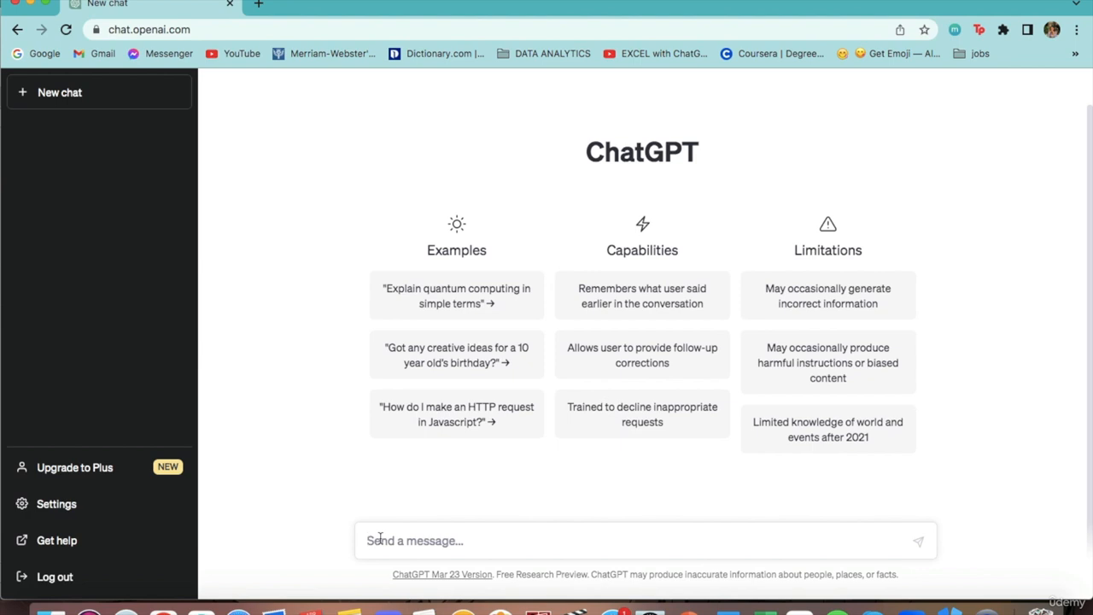
text(Write a)
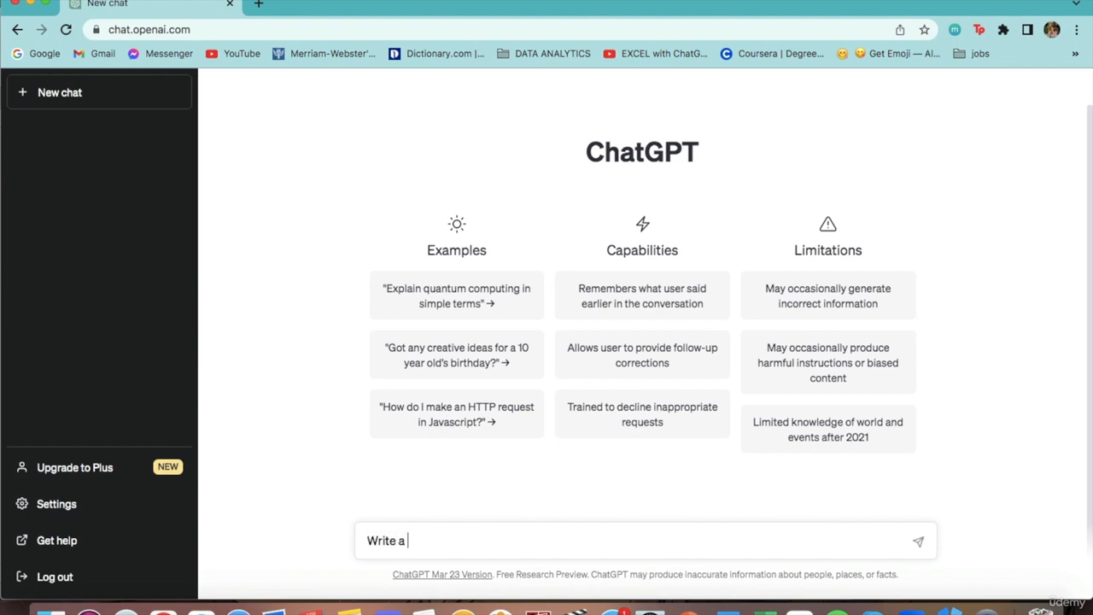
text( MS Excel formula )
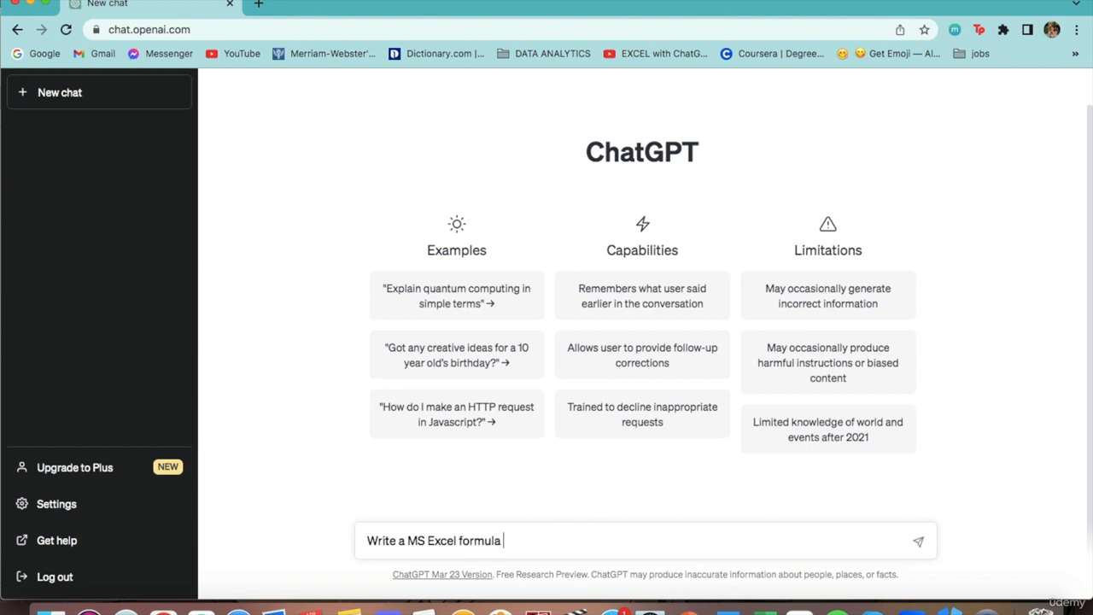
text(to get the total sales)
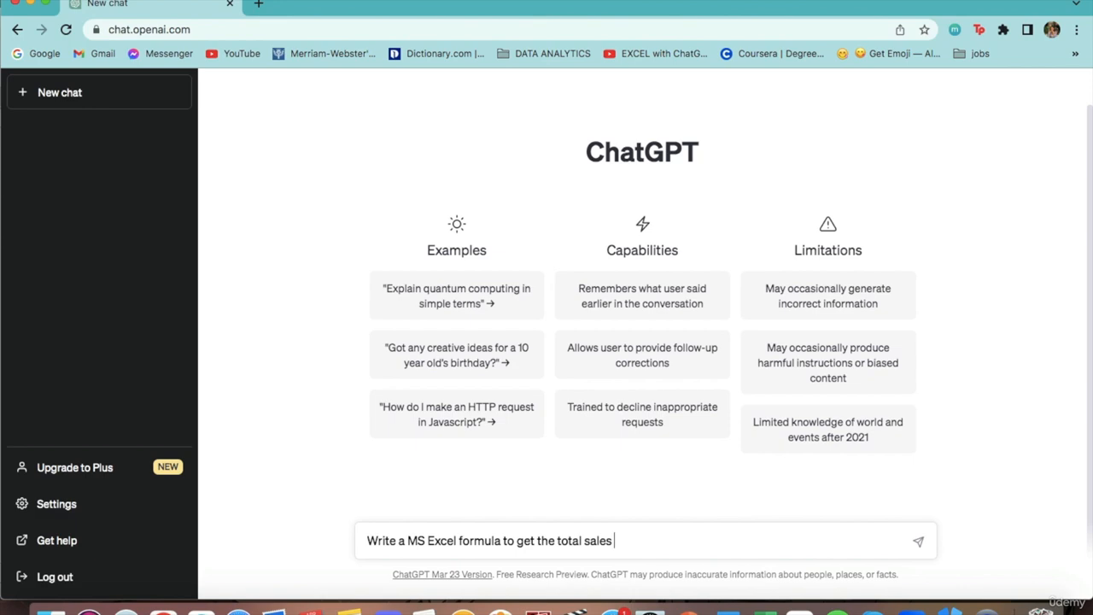
text( from cell)
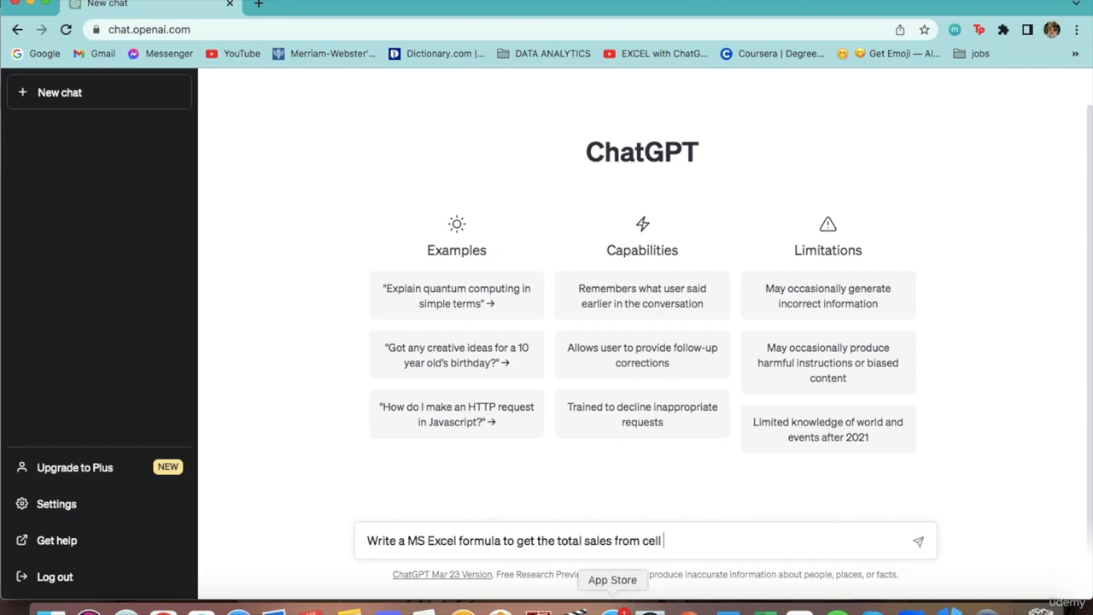
Step: Check the first and last SALES cells in Excel, and complete and send the ChatGPT message with "C2 to C30."
click(763, 608)
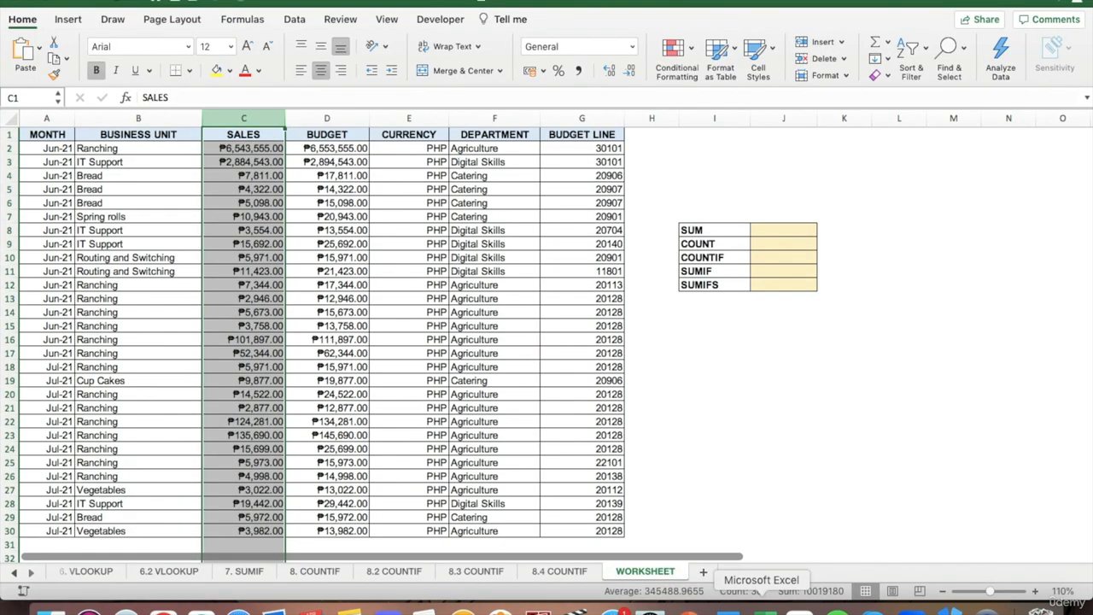
click(246, 149)
click(218, 534)
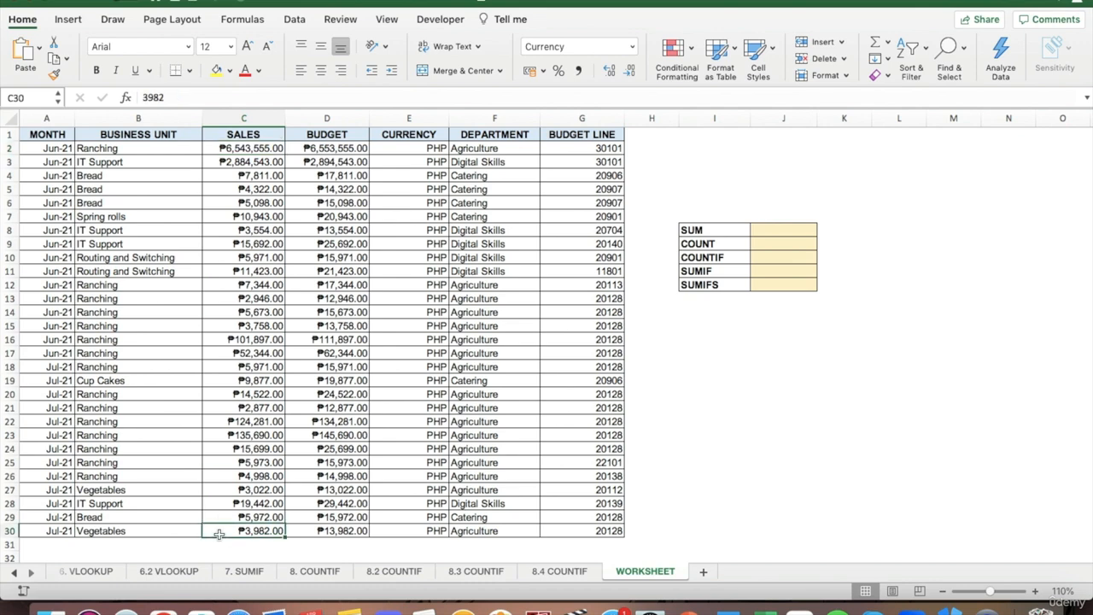
click(162, 608)
text(C2 )
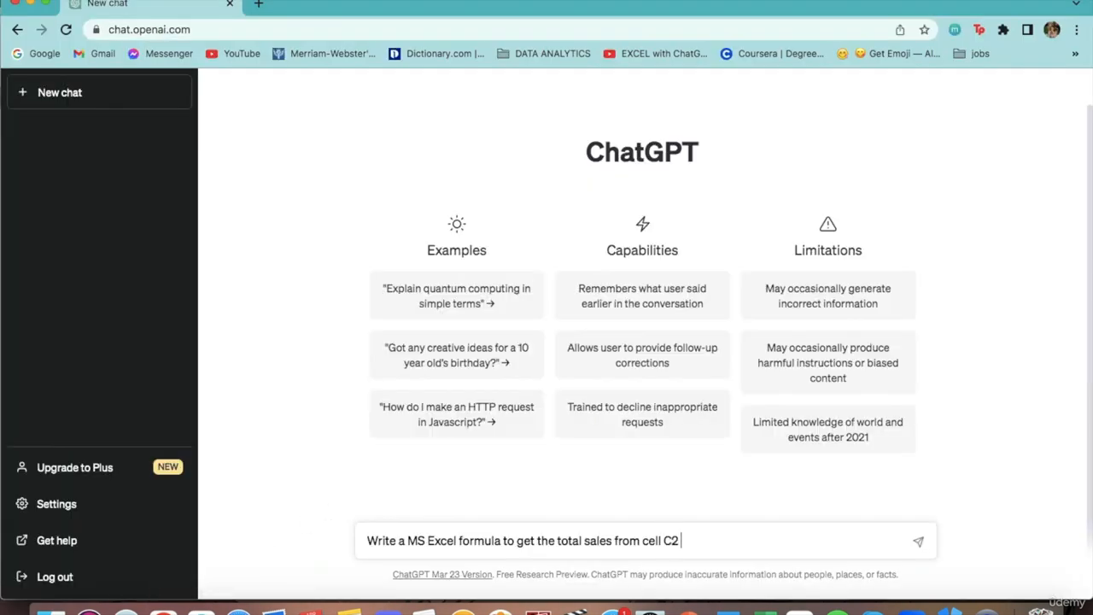
text(to C30.)
key(Return)
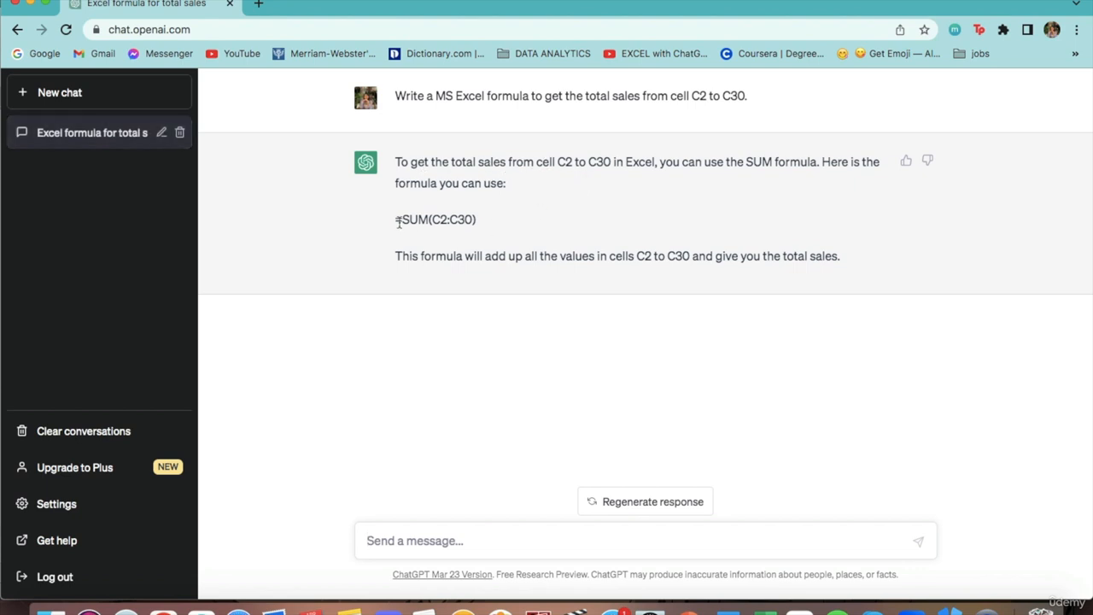
Step: Copy the formula =SUM(C2:C30) from the ChatGPT reply and paste it into the SUM result cell J8 in Excel
drag(395, 219, 476, 219)
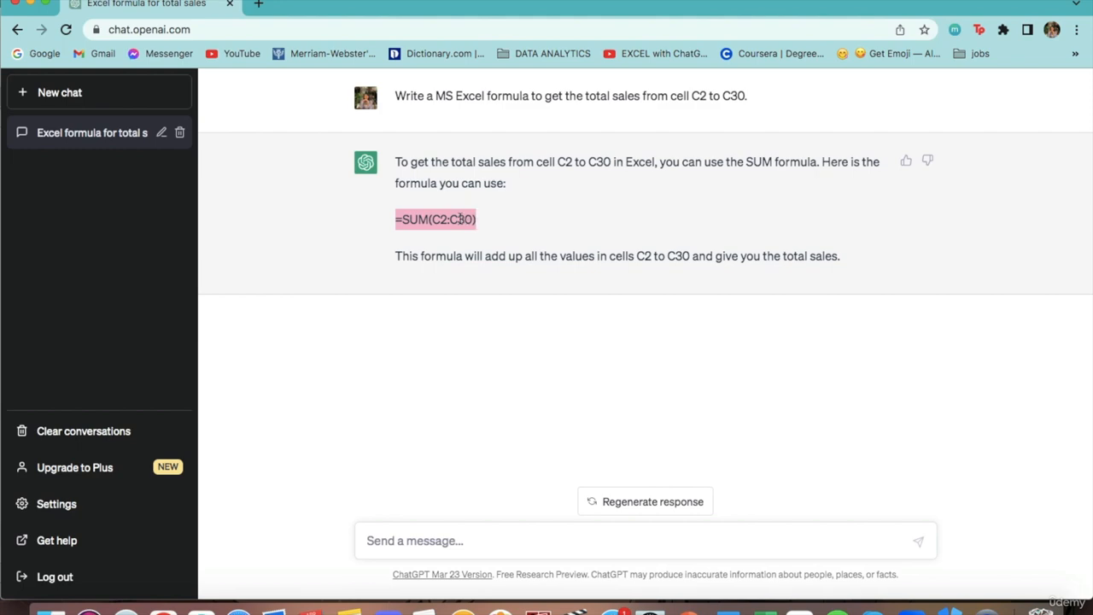
right_click(462, 218)
click(502, 249)
click(505, 229)
click(766, 608)
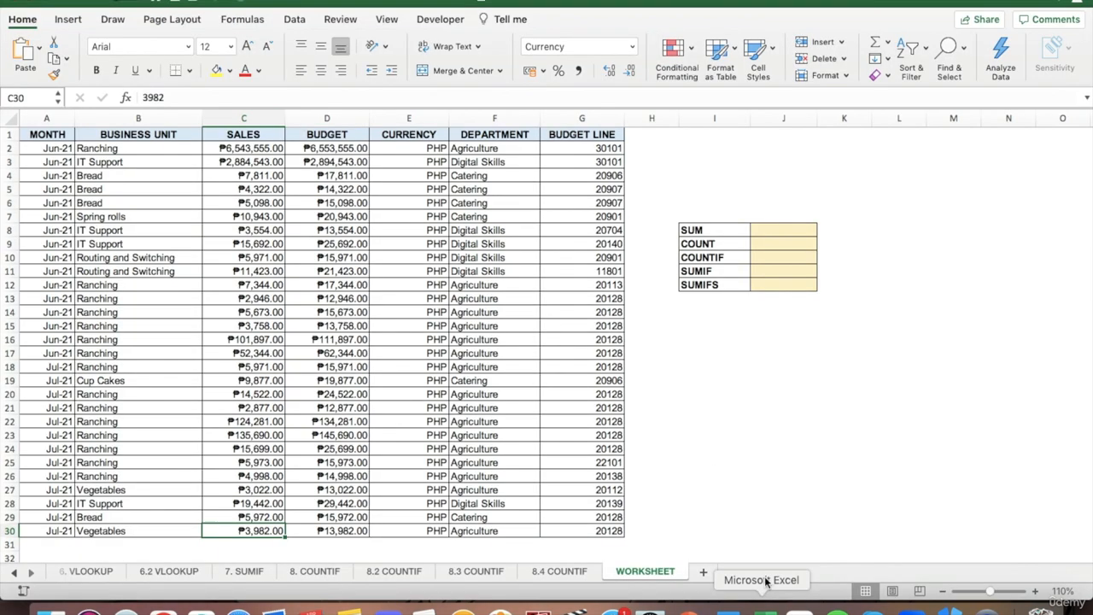
click(776, 230)
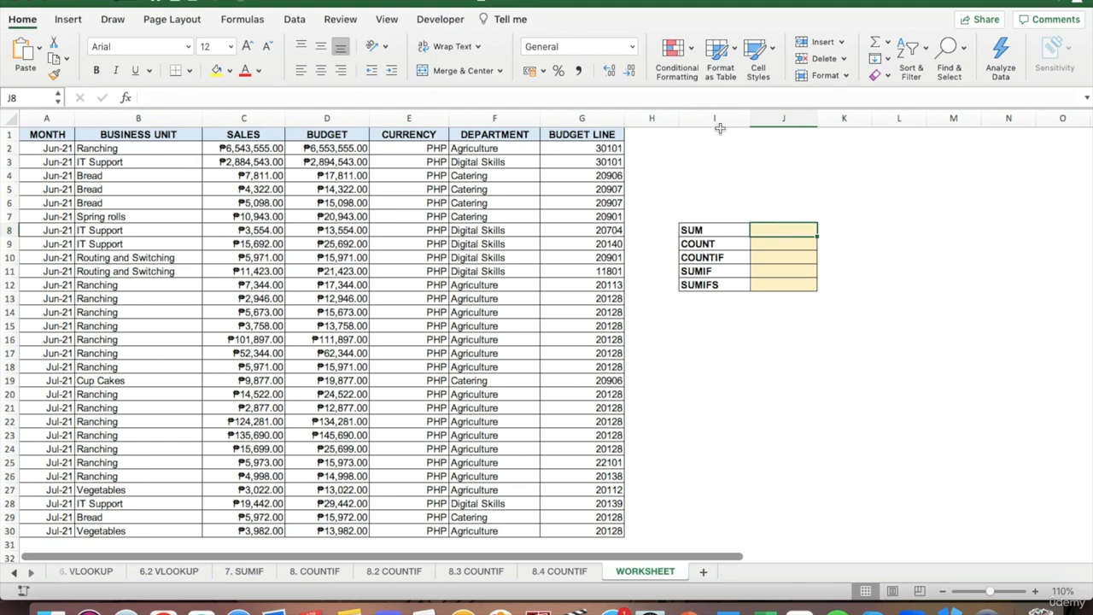
right_click(702, 99)
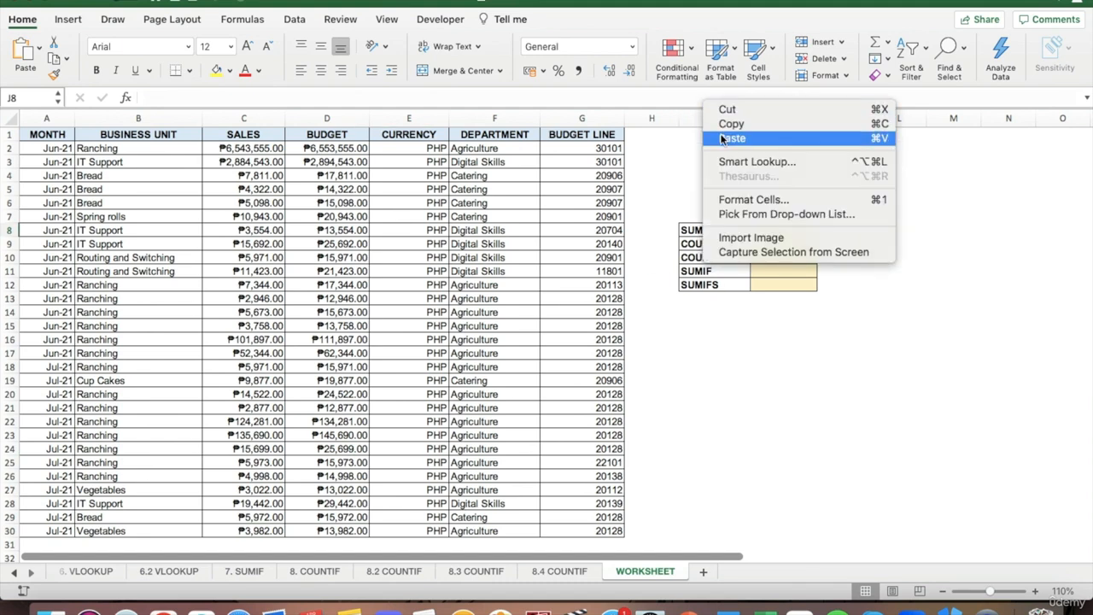
click(722, 137)
key(super+v)
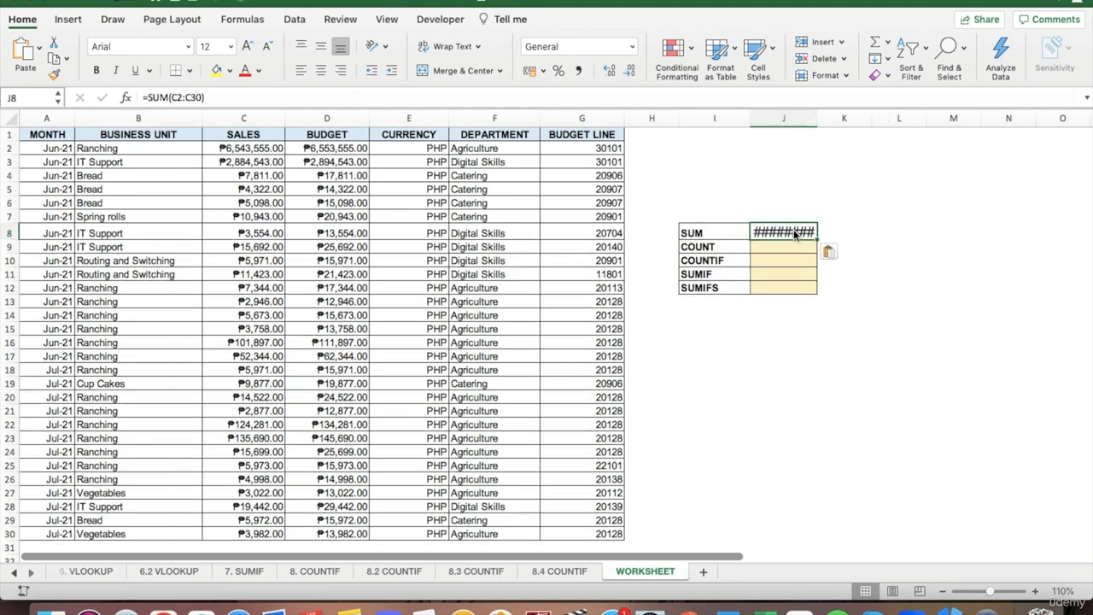
Step: Widen column J to fit the SUM result and set the font size of cell J8 to 12
drag(817, 124, 870, 123)
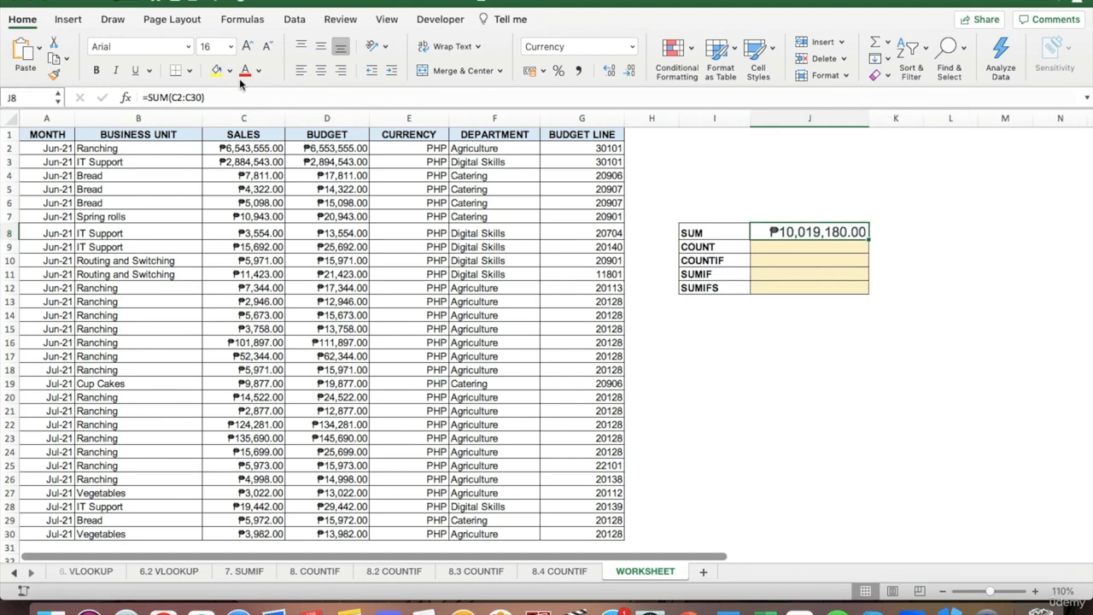
click(231, 46)
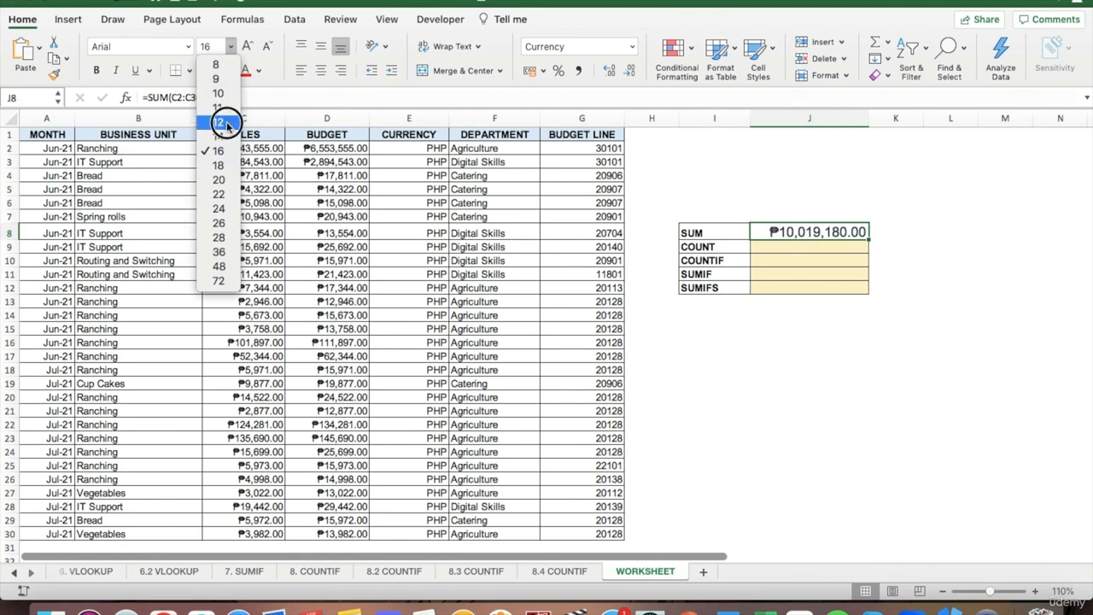
click(219, 122)
click(901, 203)
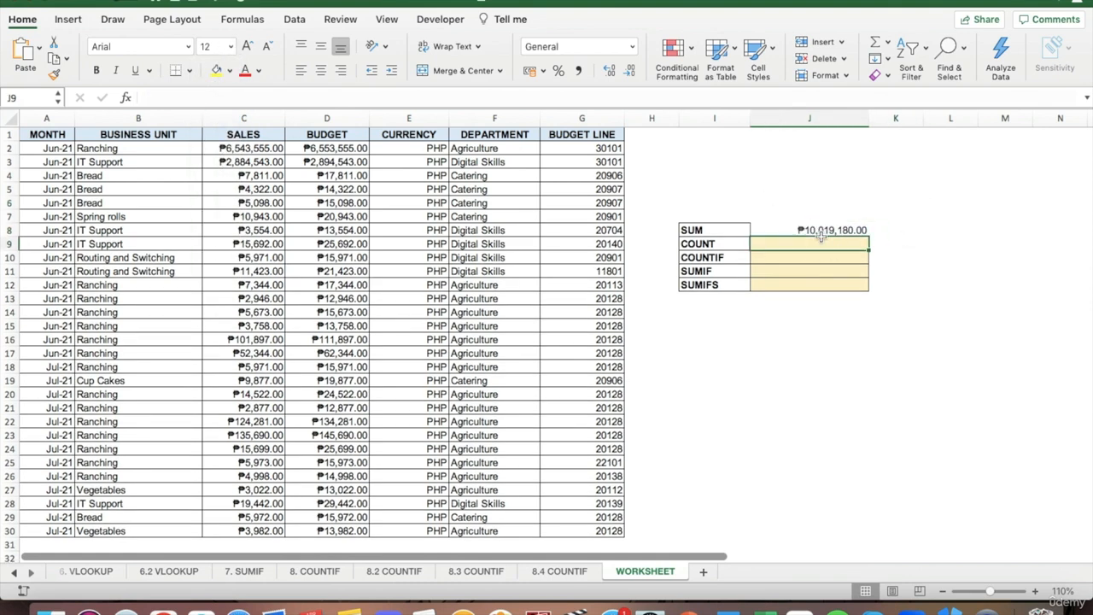
Step: Add borders to the SUM result cell J8
click(773, 229)
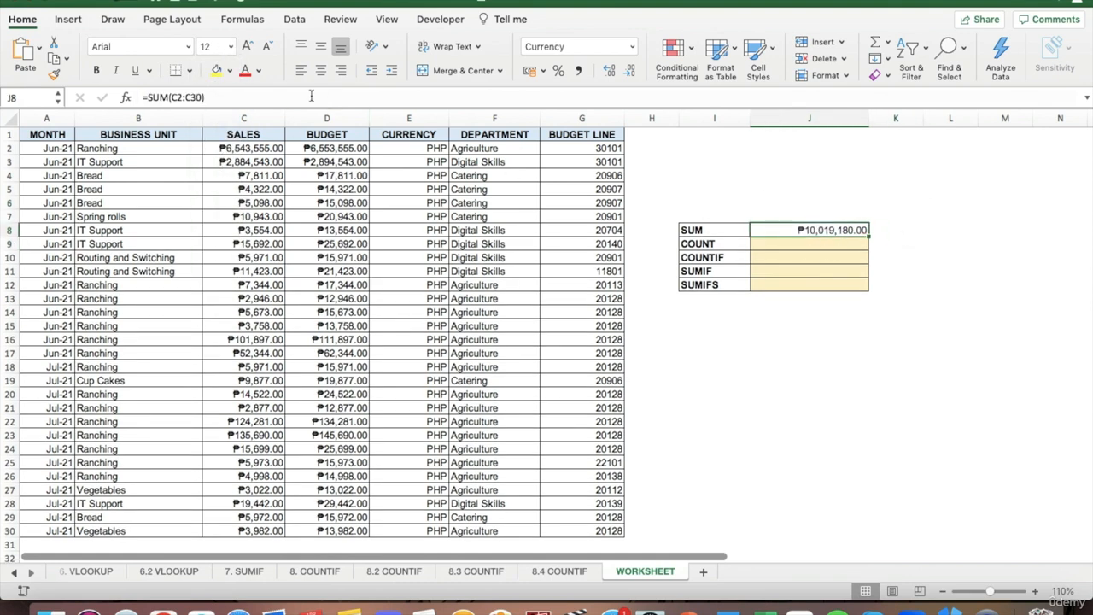
click(189, 70)
click(225, 210)
click(811, 325)
click(784, 230)
Step: Switch to ChatGPT in Chrome and send "Write a MS Excel formula to get the number of items from cell C2 to C30."
click(777, 245)
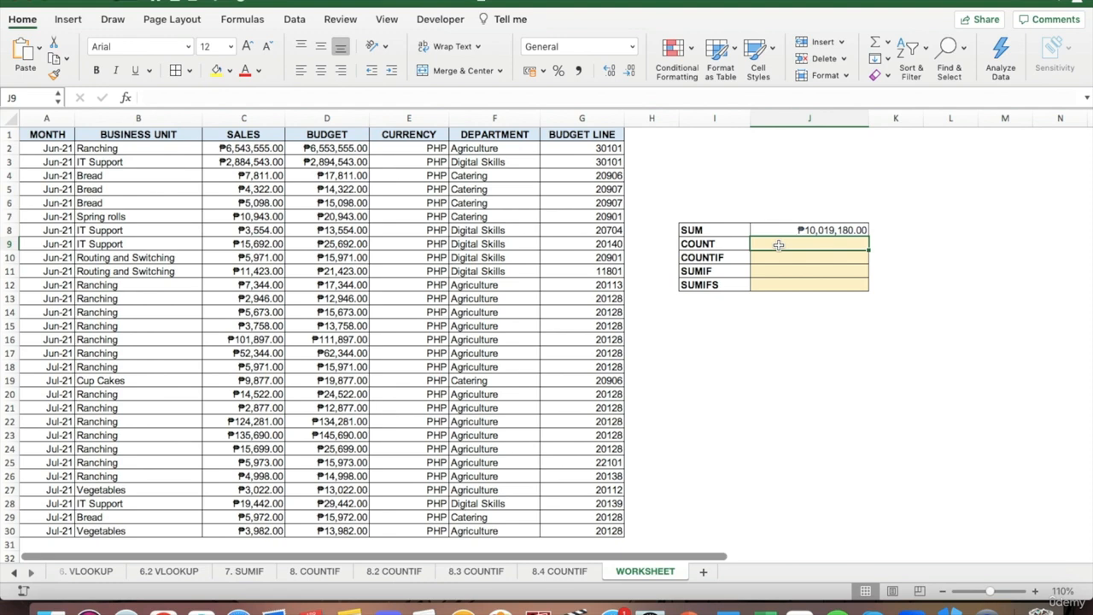
click(221, 117)
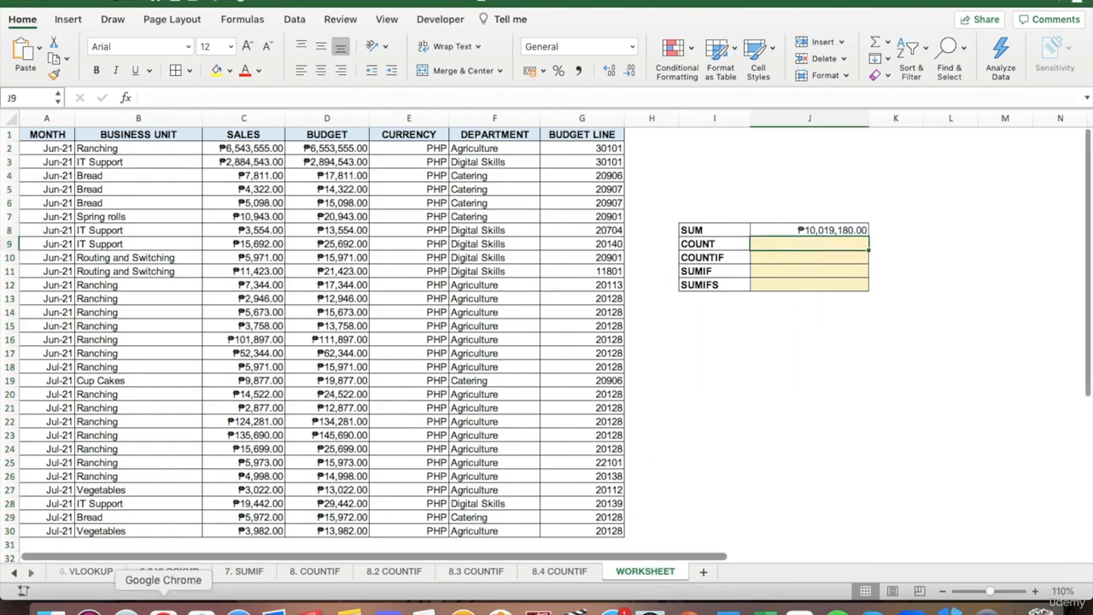
click(163, 610)
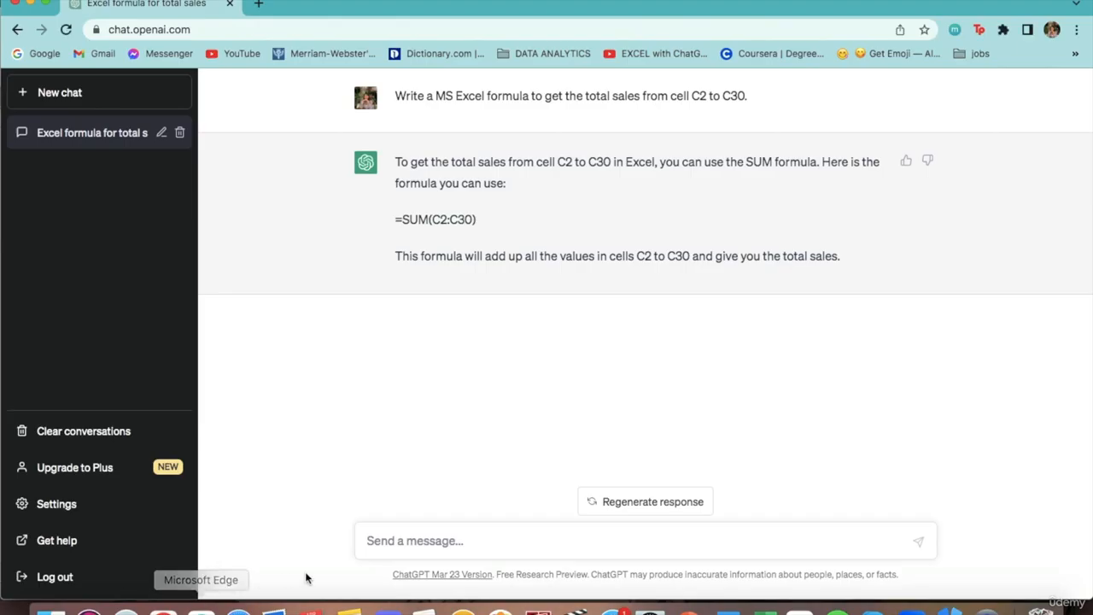
click(371, 535)
text(Write a)
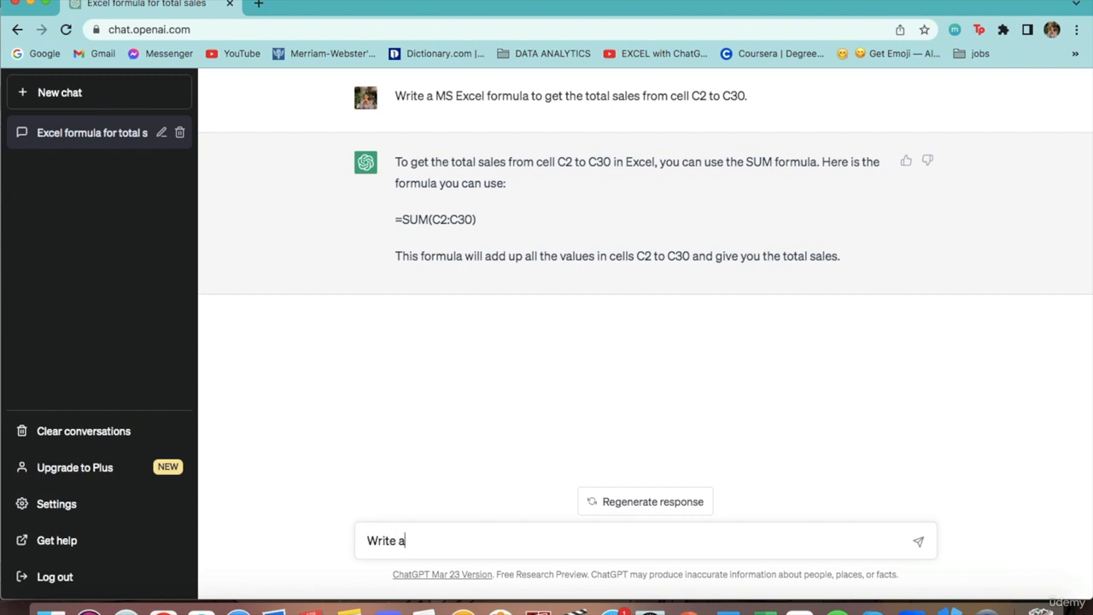
text( MS Excel formula )
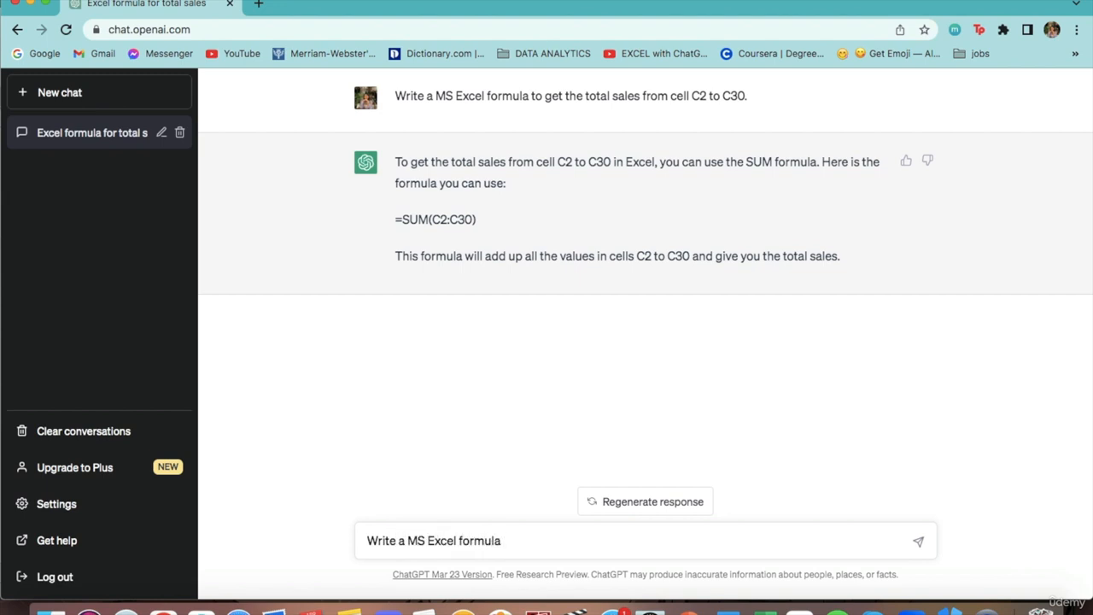
text(to get the numbe)
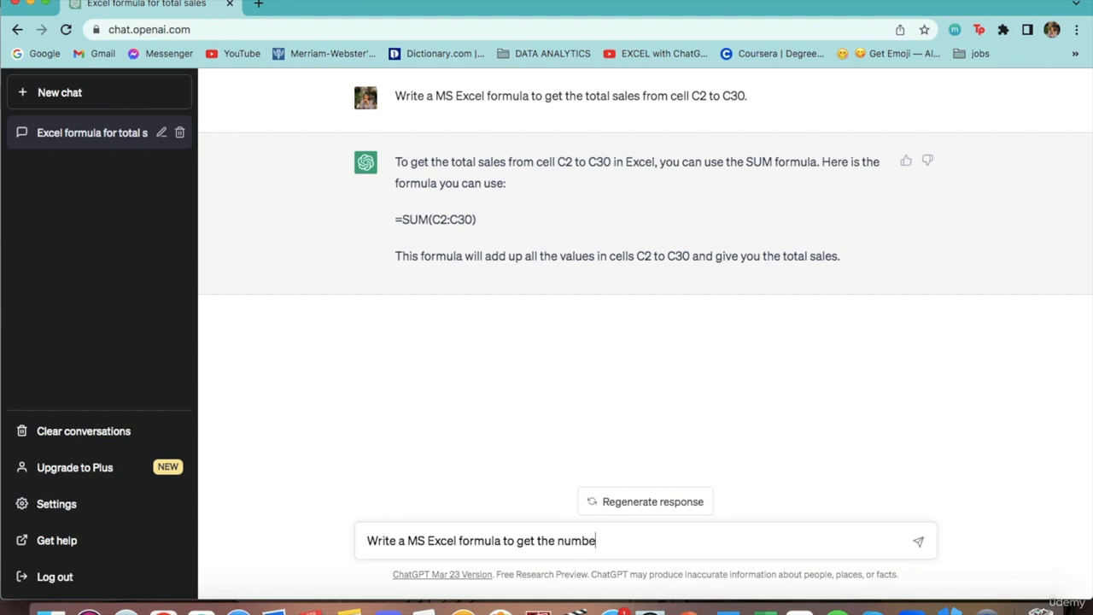
text(r of items from cell C2 )
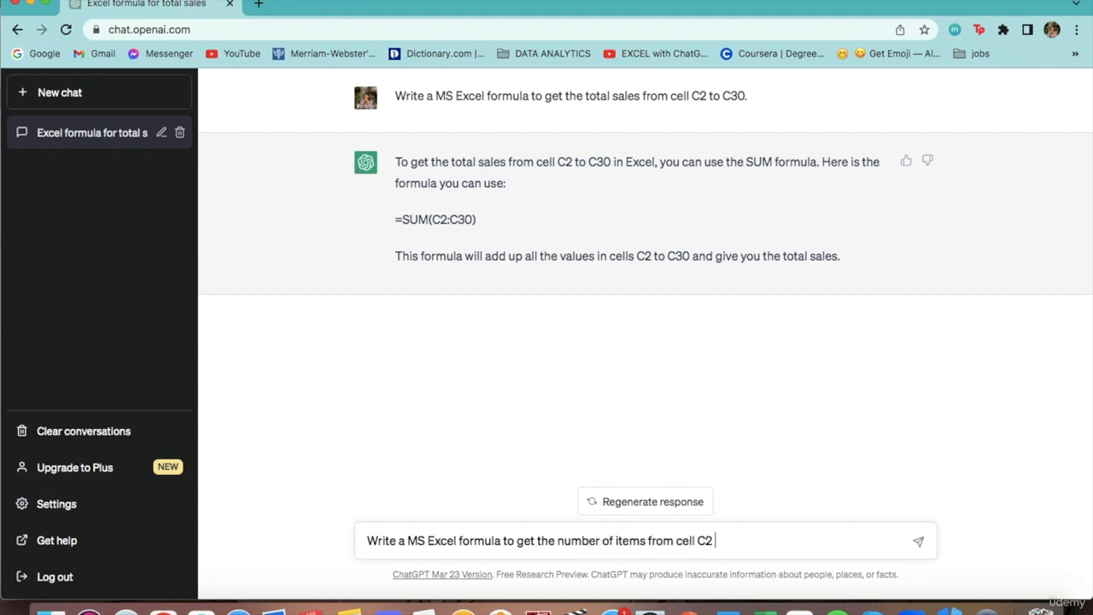
text(to C30.)
key(Return)
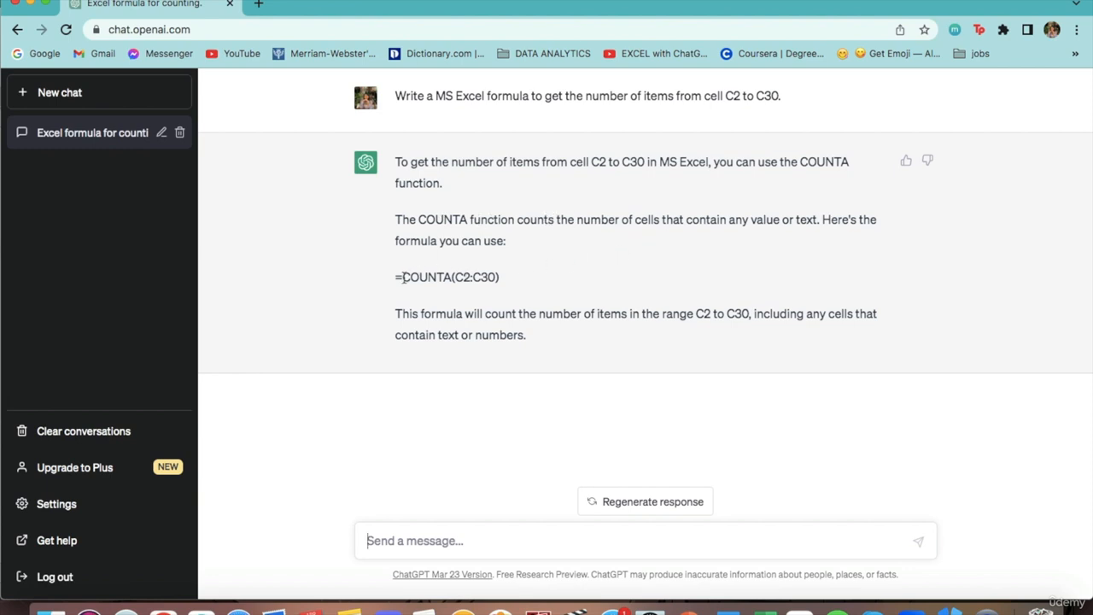
Step: Copy the formula =COUNTA(C2:C30) from the ChatGPT reply and enter it in the COUNT result cell J9 in Excel
drag(402, 277, 505, 282)
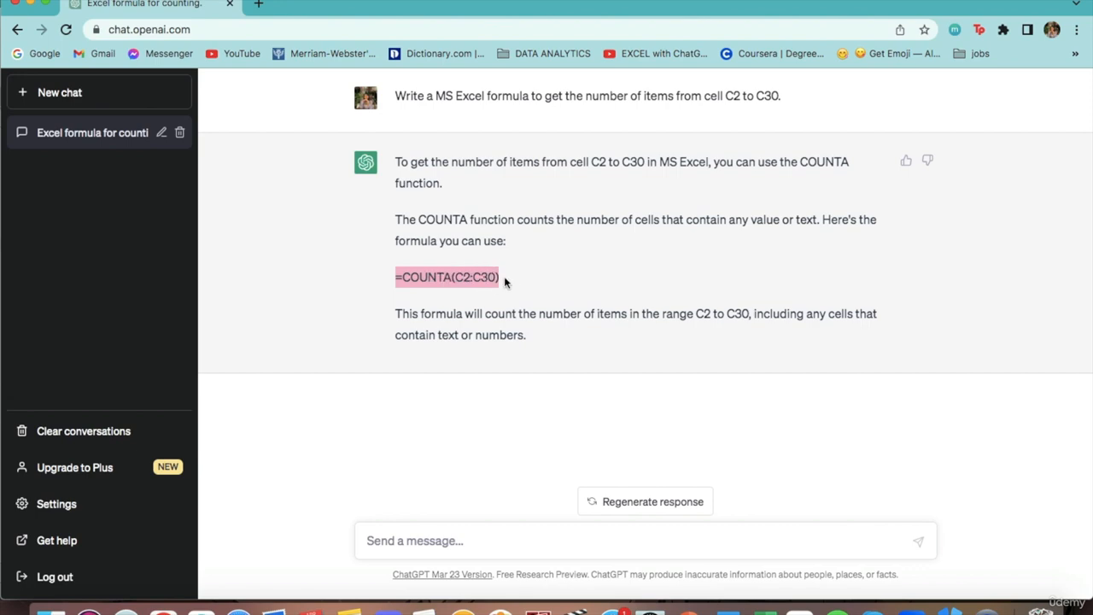
click(505, 282)
click(762, 608)
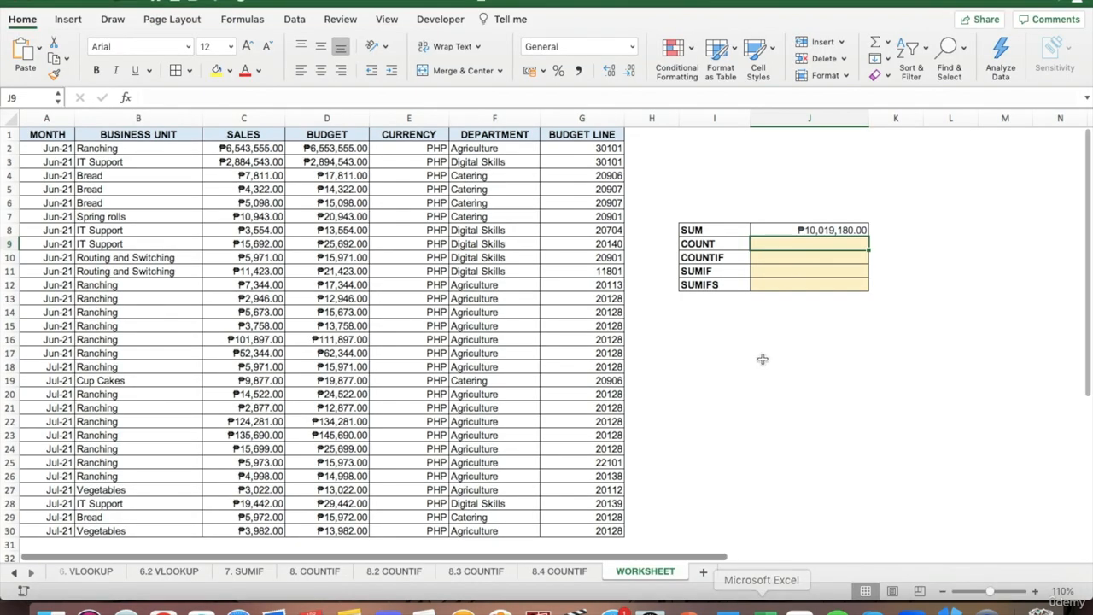
click(465, 97)
key(super+v)
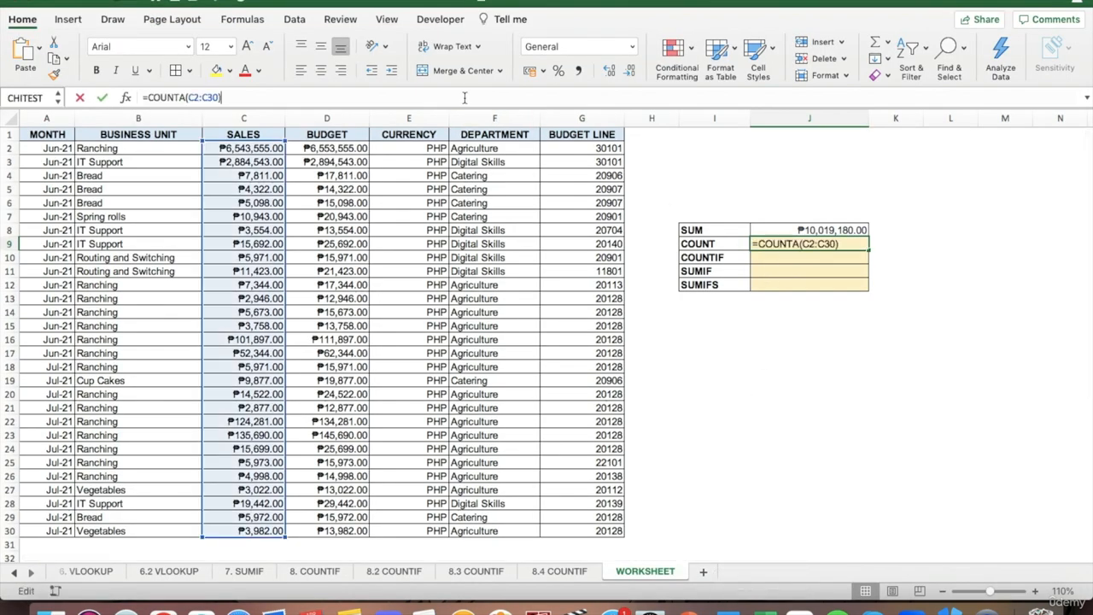
key(Return)
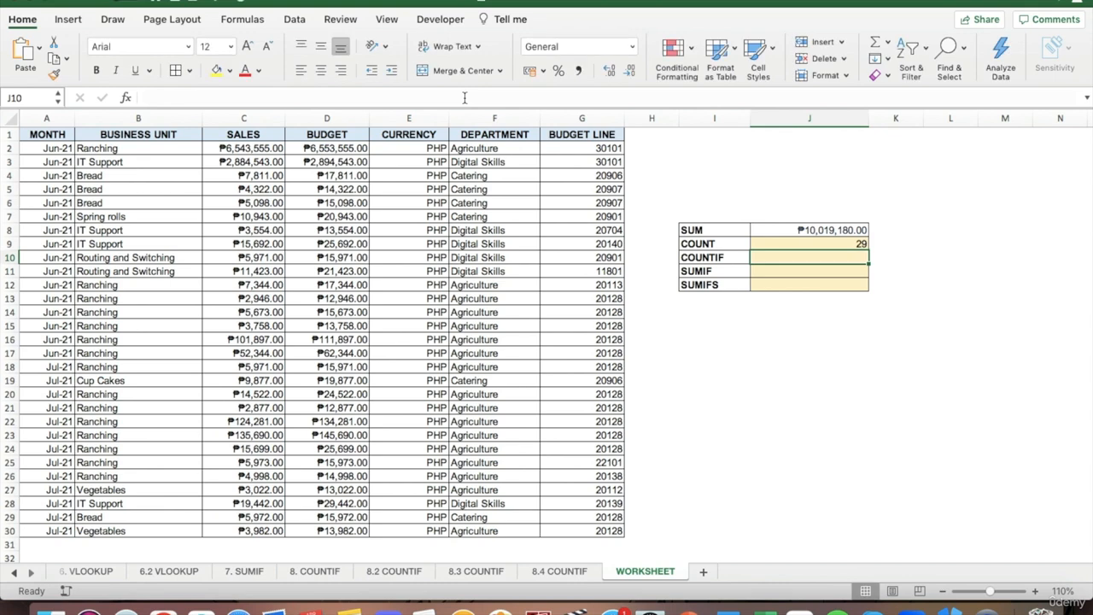
key(Up)
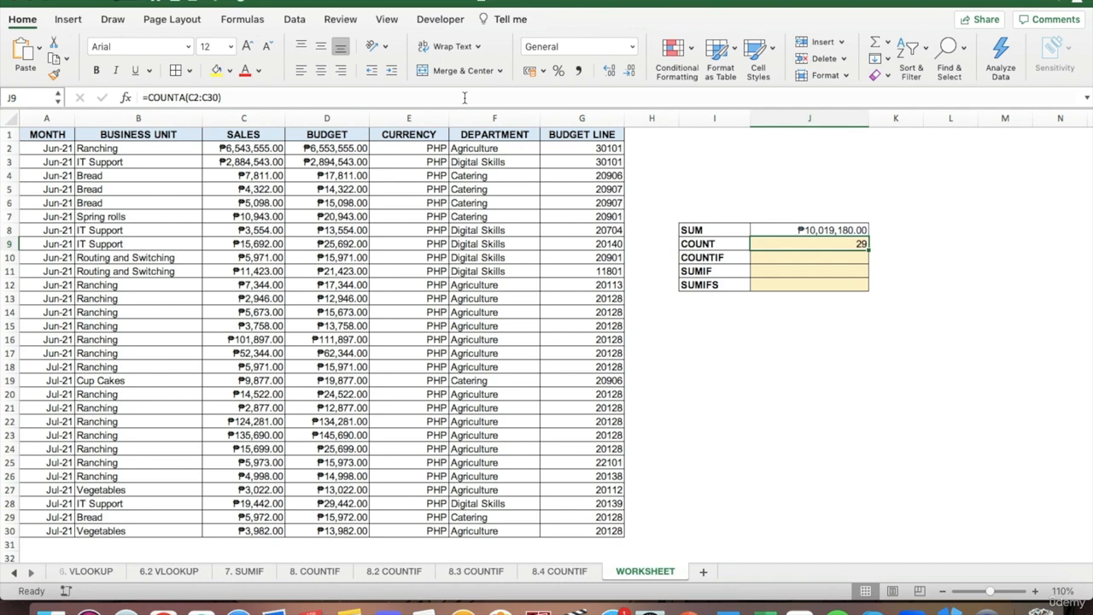
key(Down)
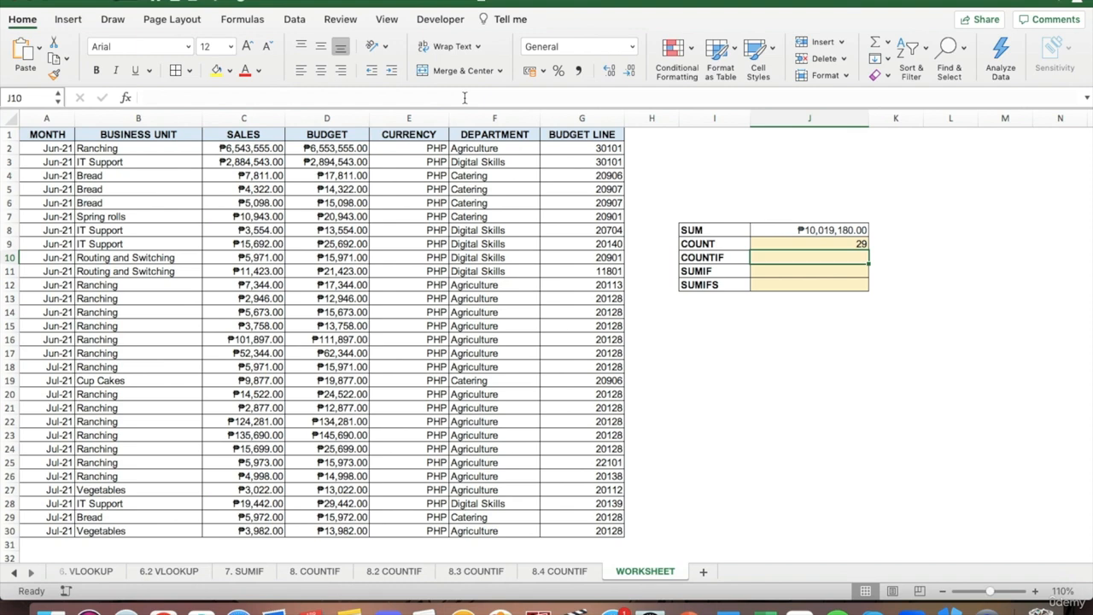
click(514, 161)
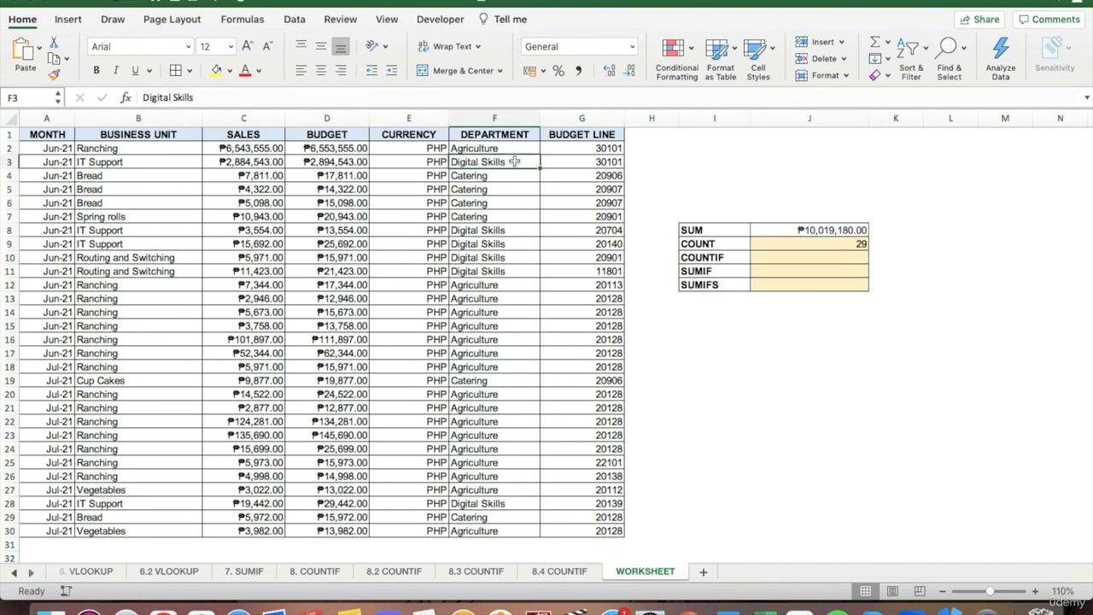
click(802, 262)
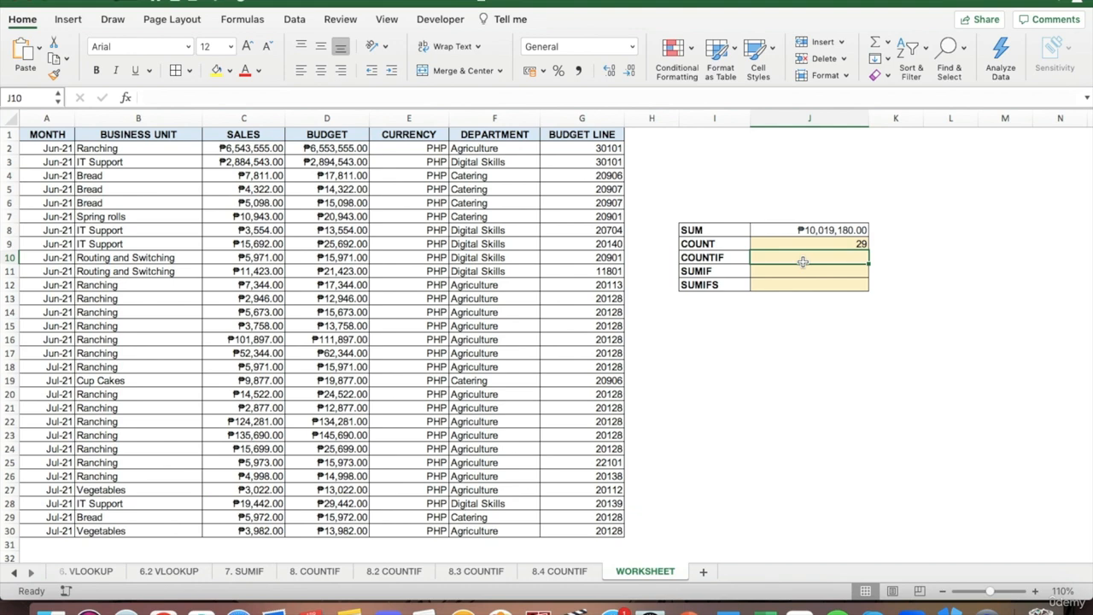
Step: Switch to ChatGPT in Chrome and send "Write a MS Excel function to get the number of items under the digital skills department from cells F2 to F30."
click(163, 609)
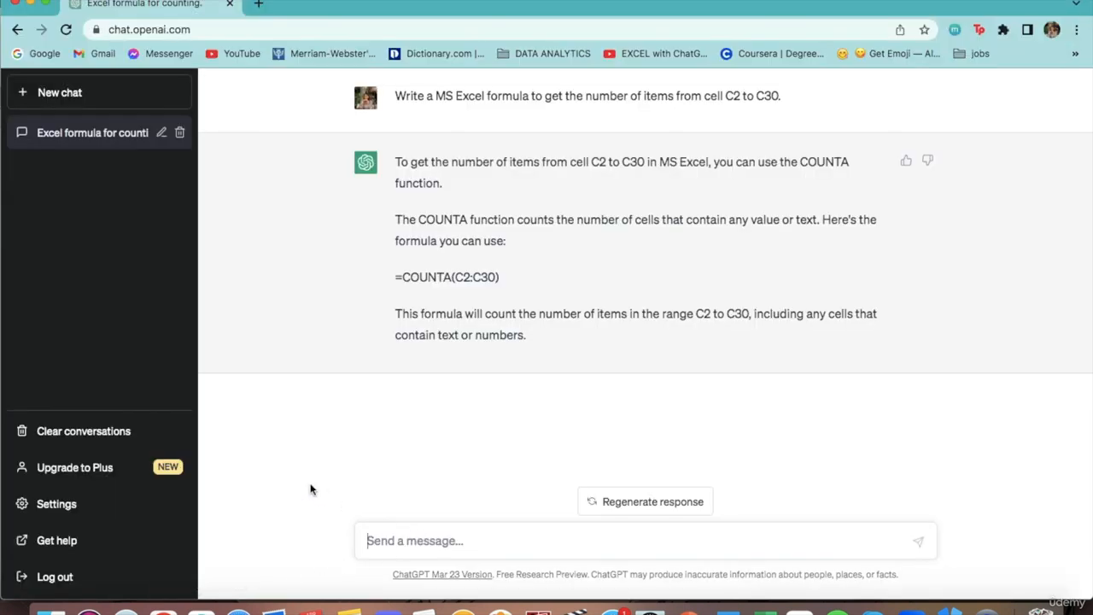
text(Write )
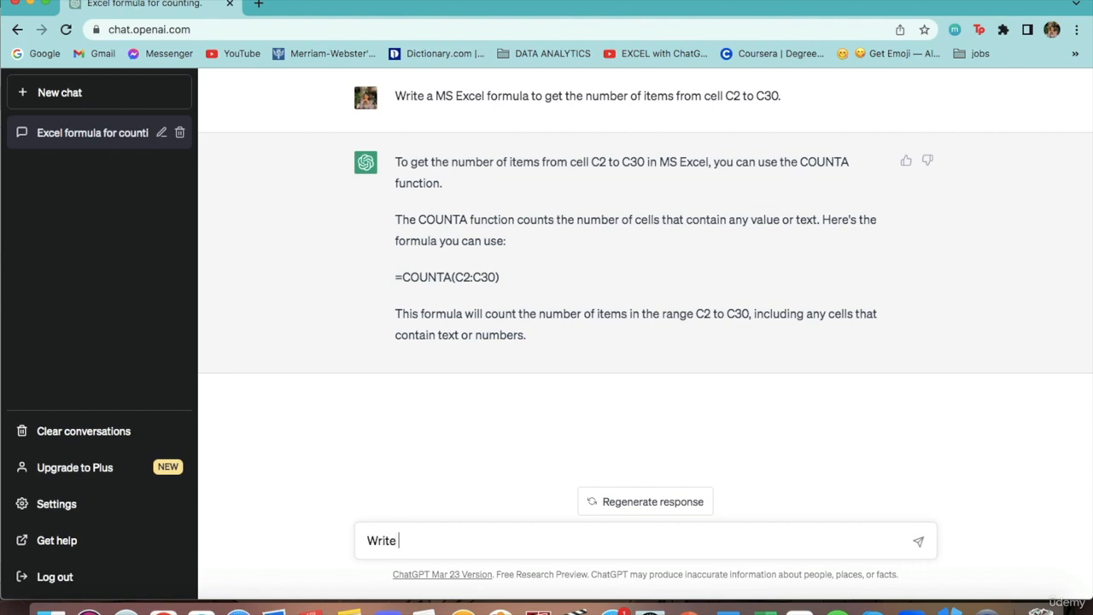
text(a MS Excel function)
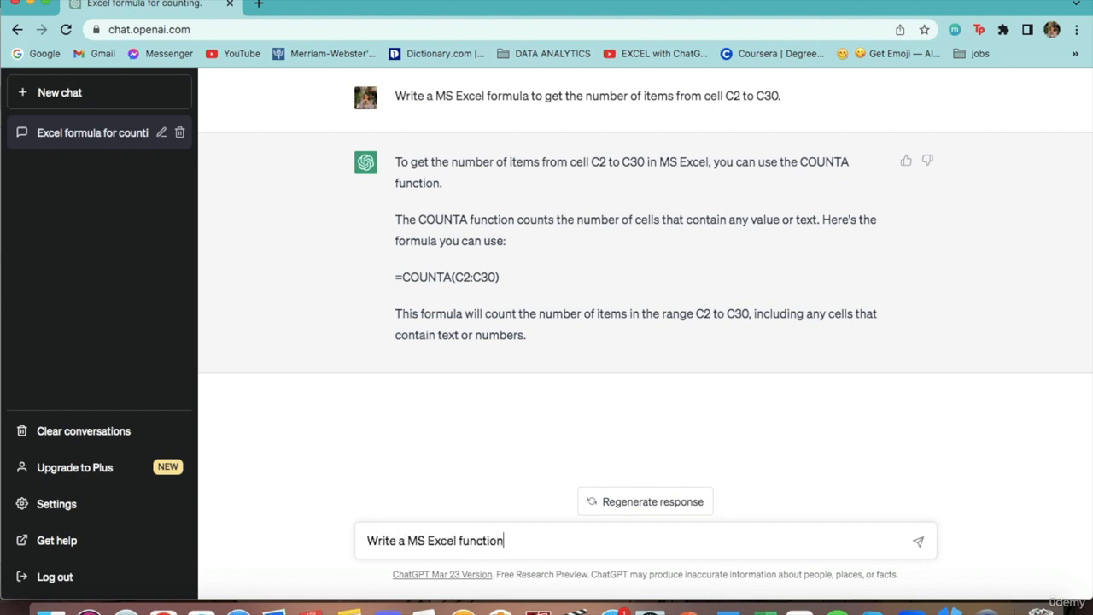
text( to get the number of items )
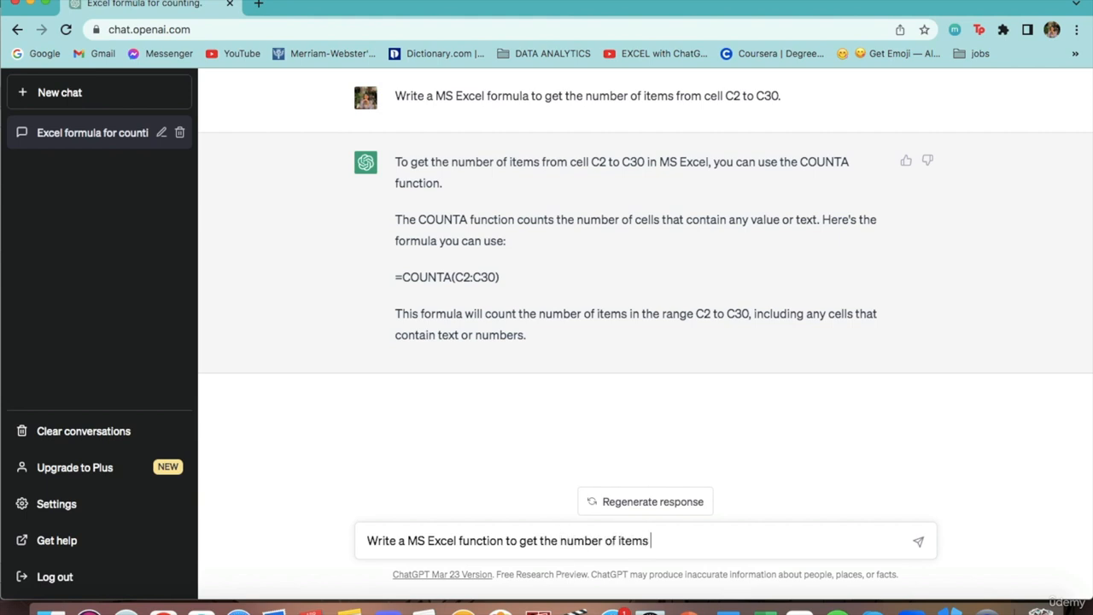
text(under the digit)
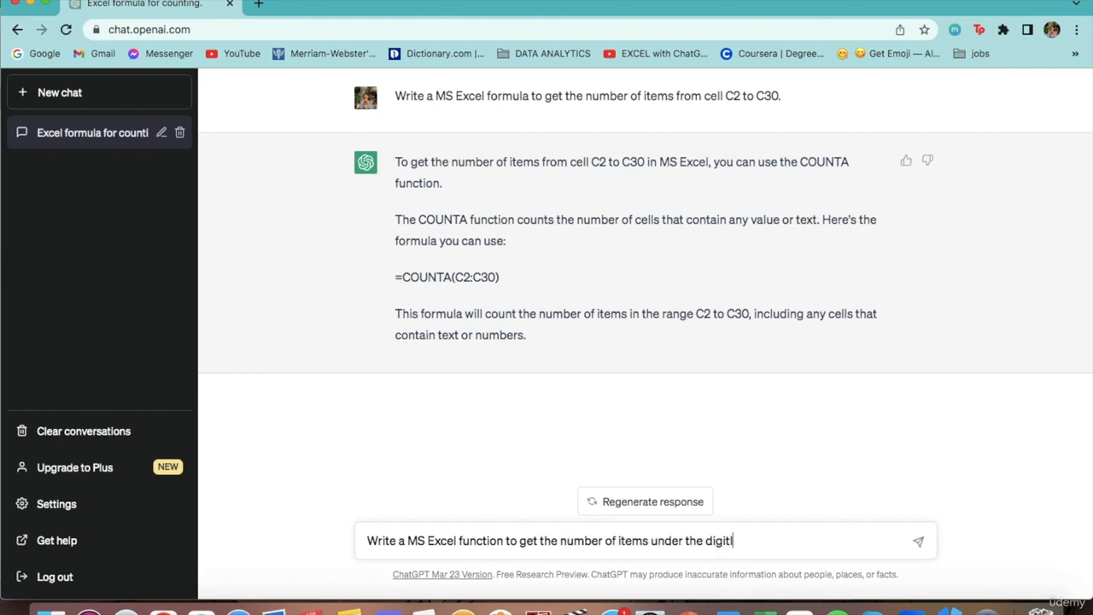
text(al skills department from )
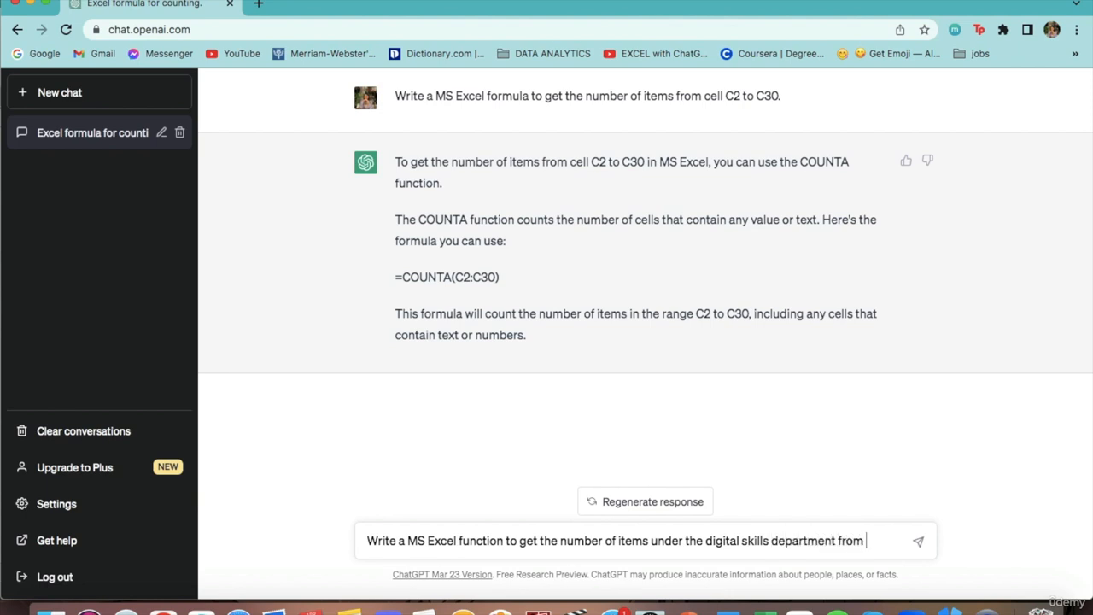
text(cells F2 to F30)
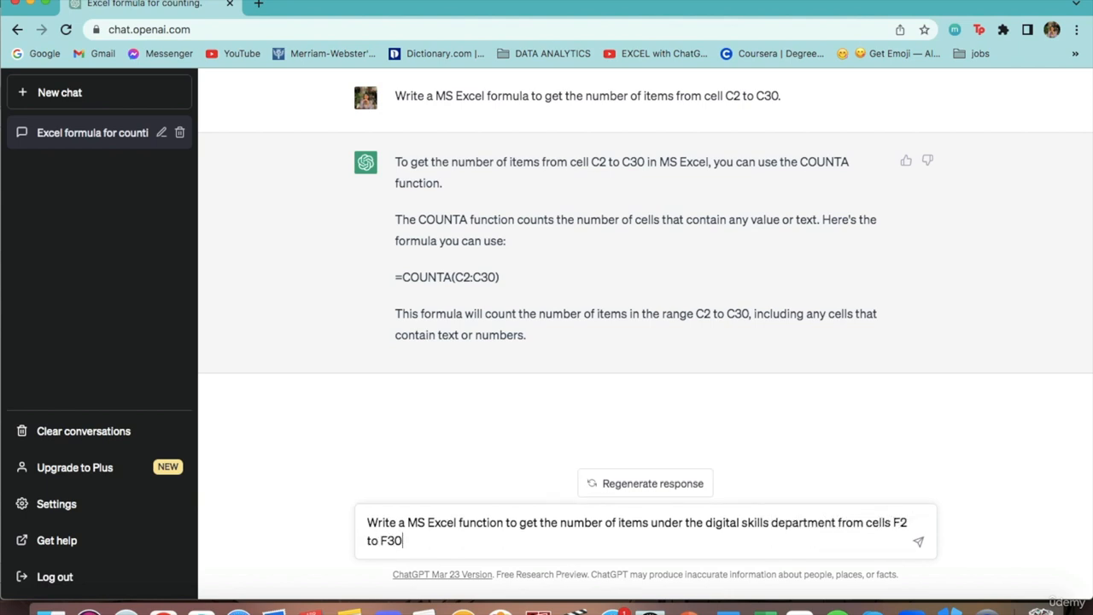
key(Return)
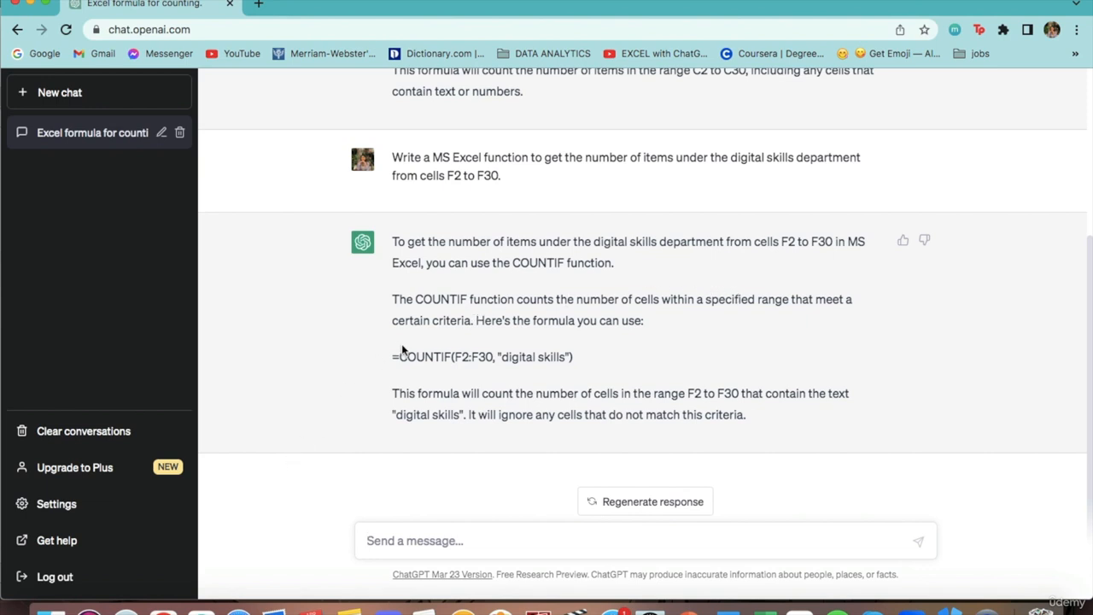
Step: Copy the formula =COUNTIF(F2:F30, "digital skills") from the ChatGPT reply and paste it into the COUNTIF result cell J10 in Excel
drag(392, 360, 577, 361)
key(super+c)
click(582, 359)
click(763, 608)
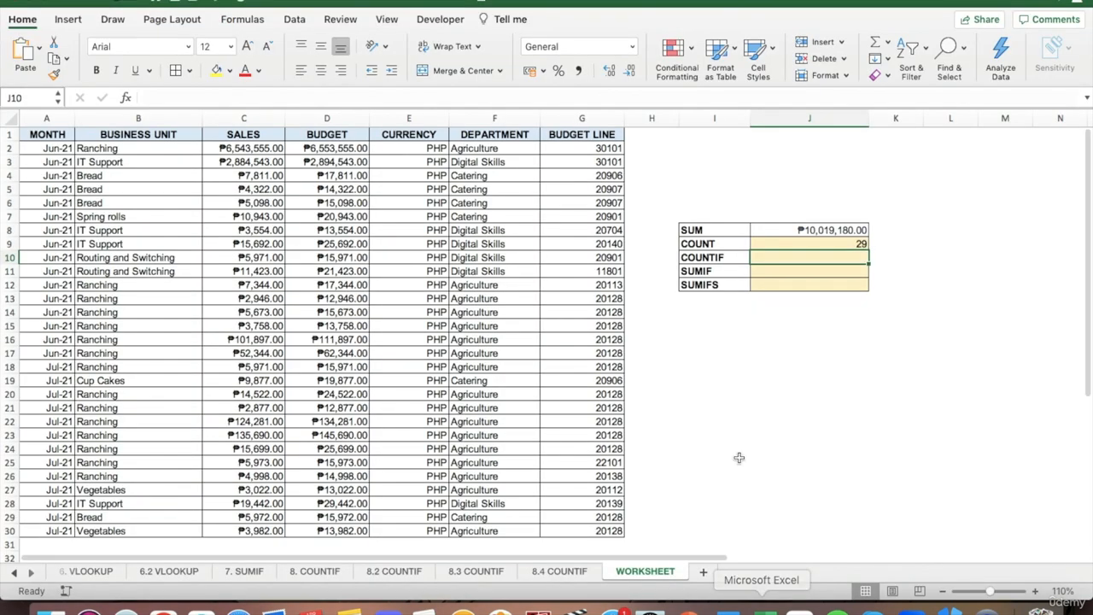
click(618, 99)
key(super+v)
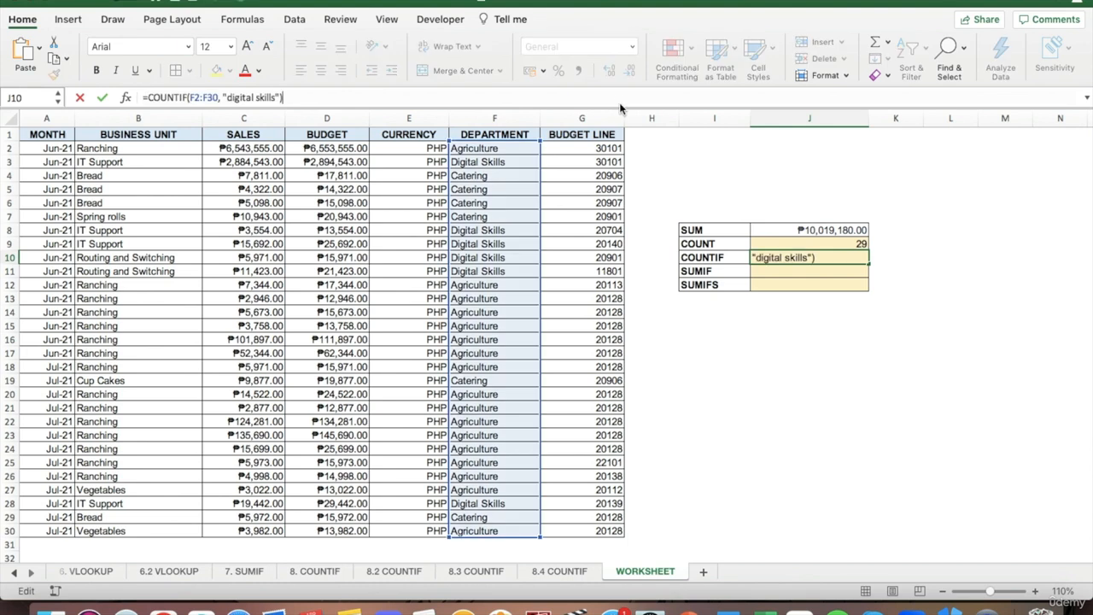
Step: Capitalise the COUNTIF criterion in J10 as "Digital Skills", enter the formula and check it against the matching entries in the DEPARTMENT column
click(232, 97)
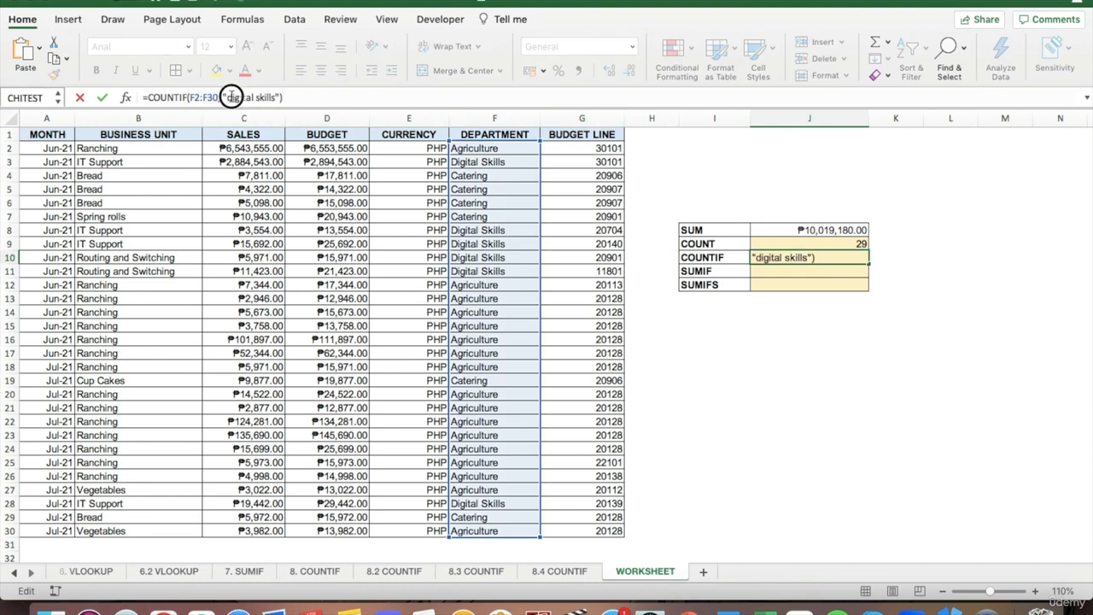
key(BackSpace)
text(D)
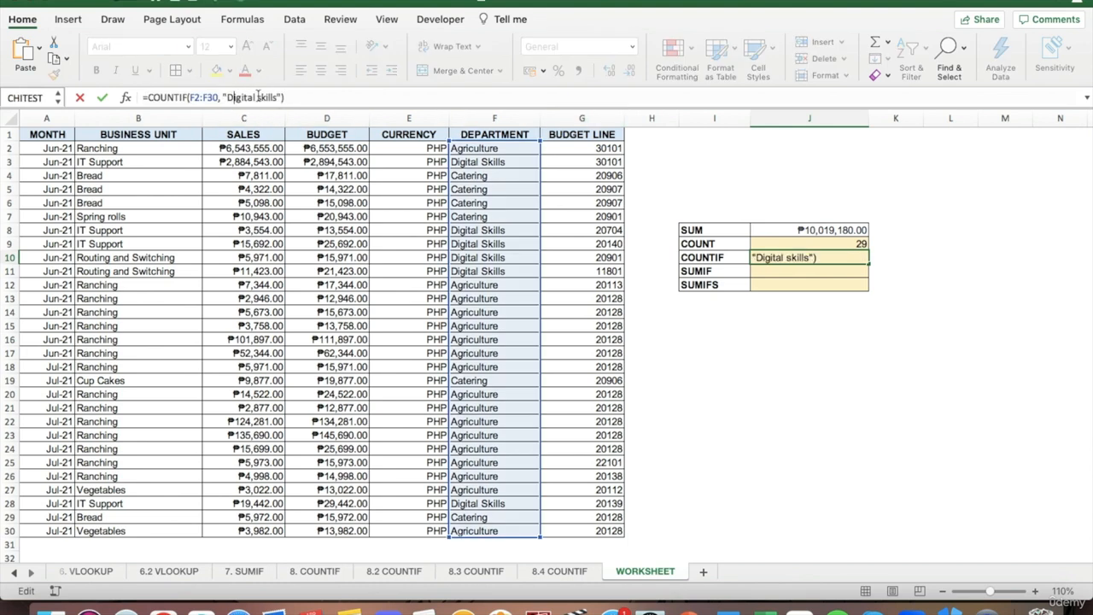
click(260, 97)
key(BackSpace)
text(S)
key(Return)
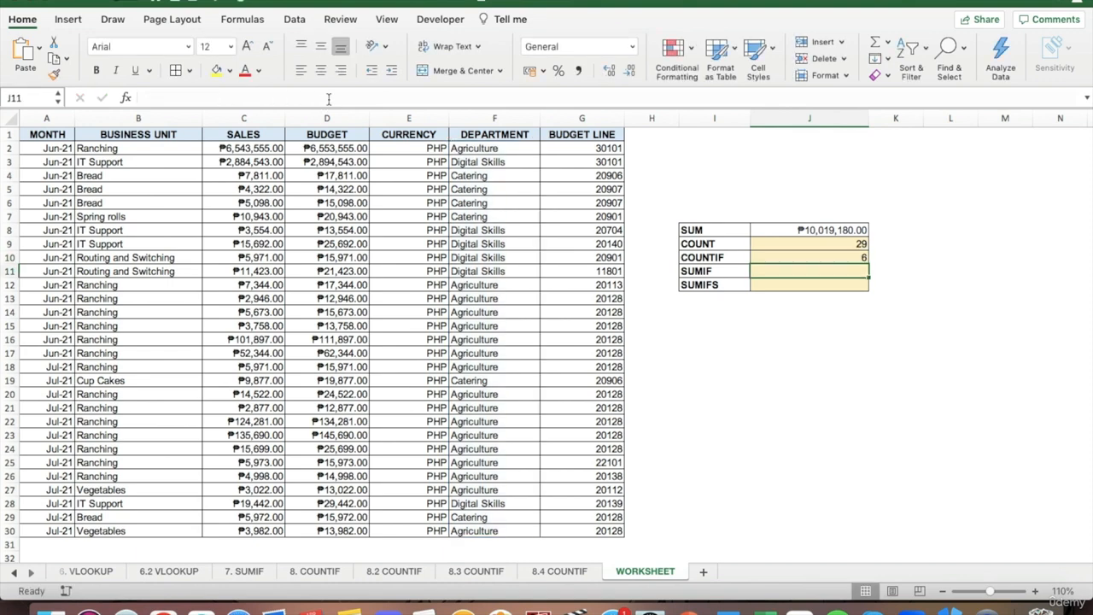
click(508, 162)
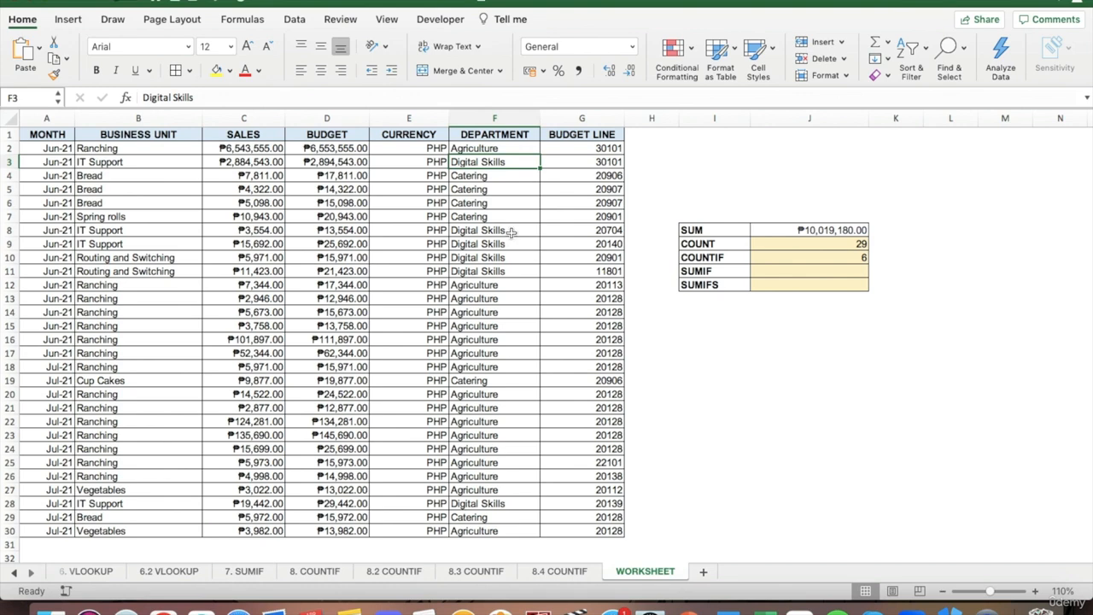
drag(508, 231, 512, 270)
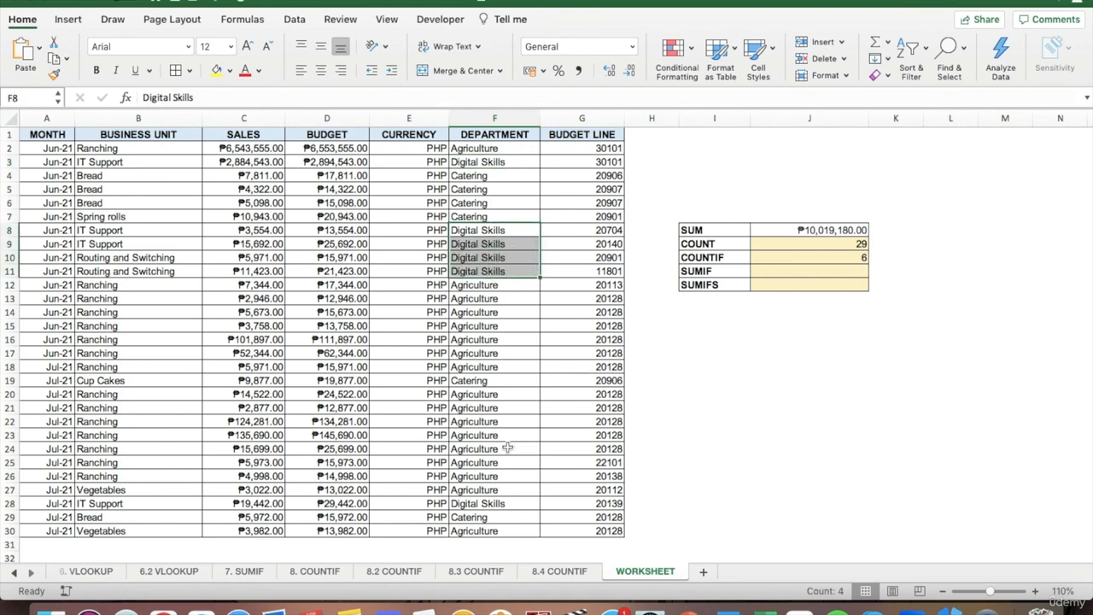
click(508, 504)
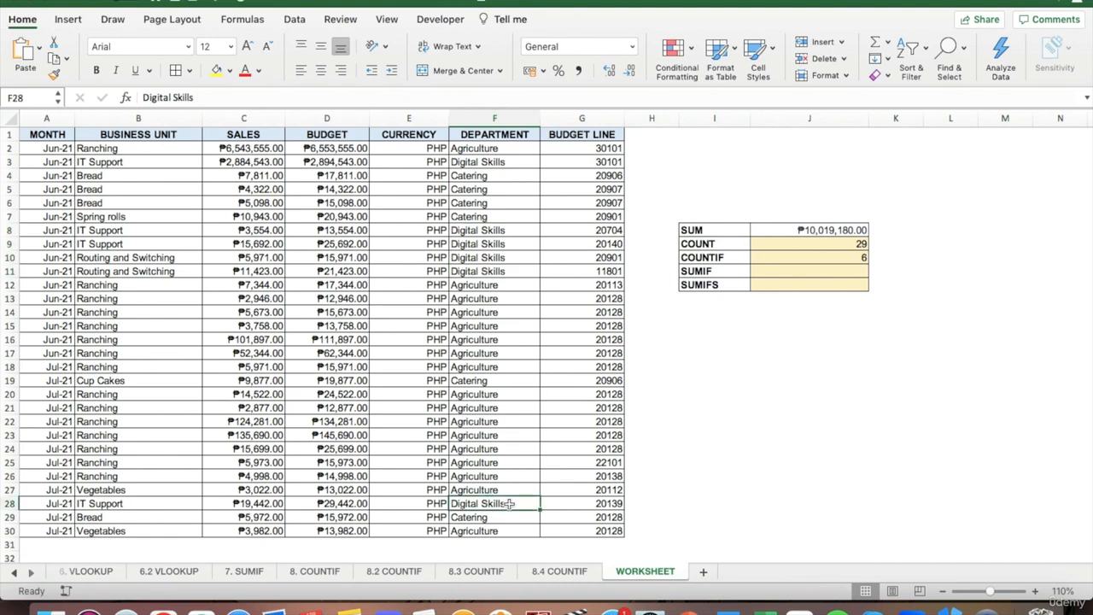
click(504, 167)
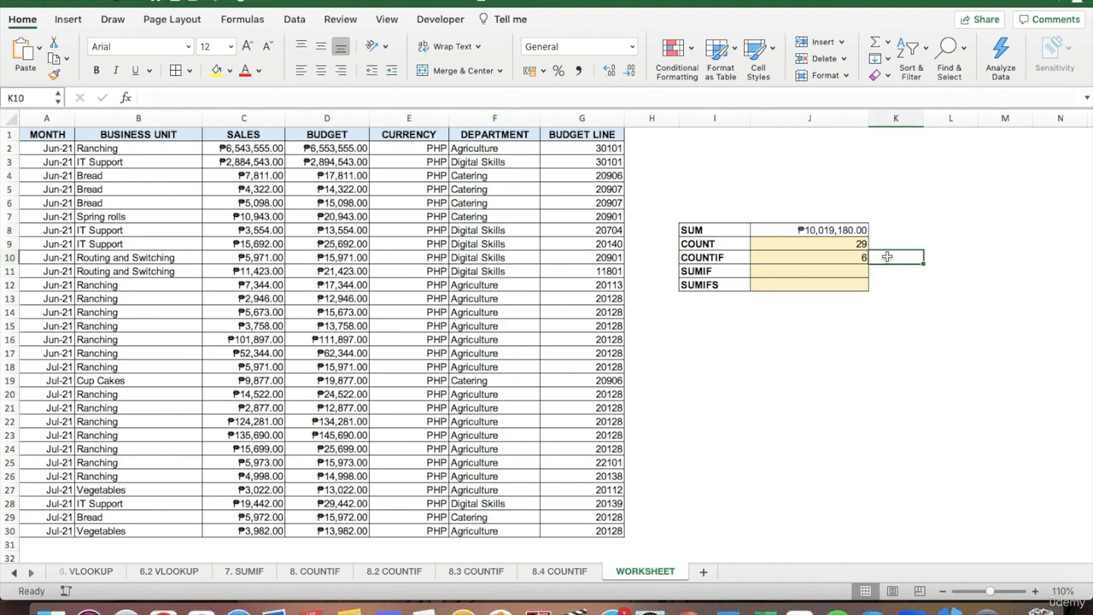
Step: Switch to ChatGPT and send "Write a MS Excel function for the total value of sales related to the Digital Skills department only from cells F2 to F30."
click(820, 271)
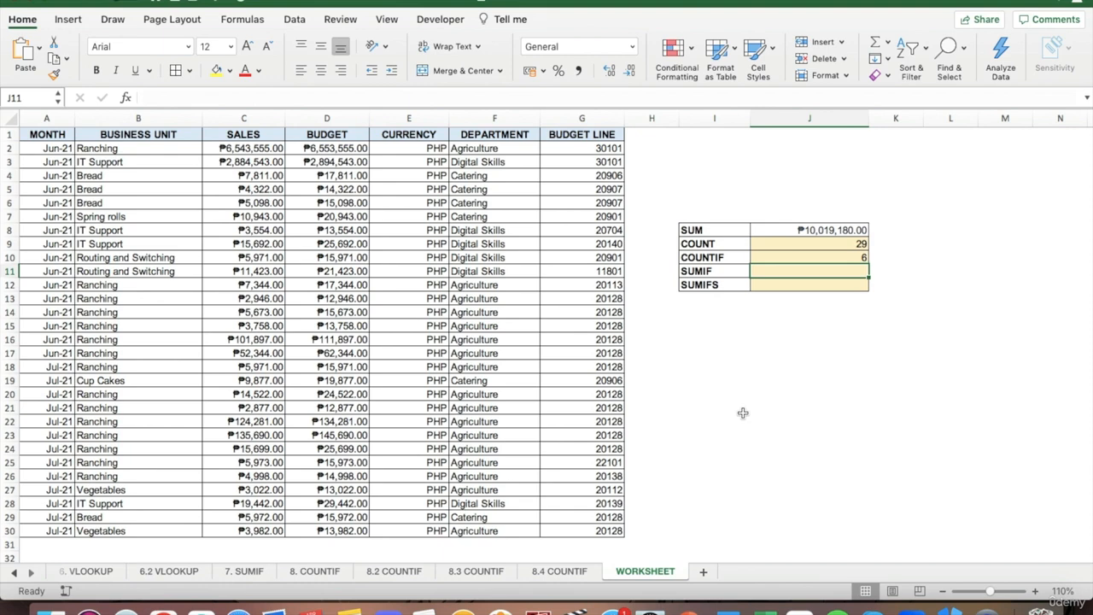
click(164, 609)
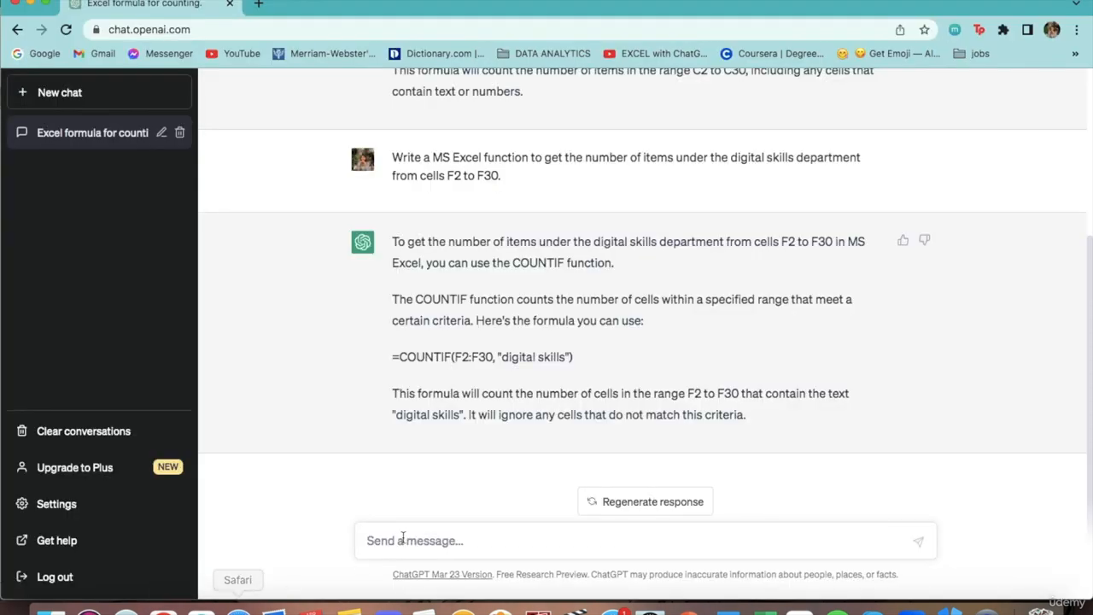
click(403, 538)
text(W)
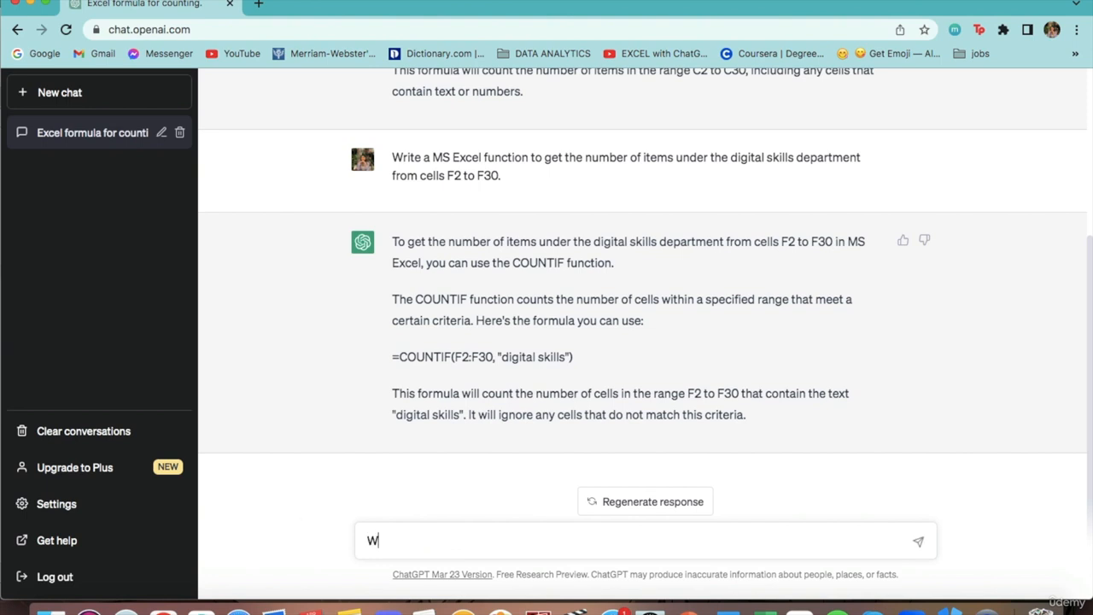
text(rite a MS Excel func)
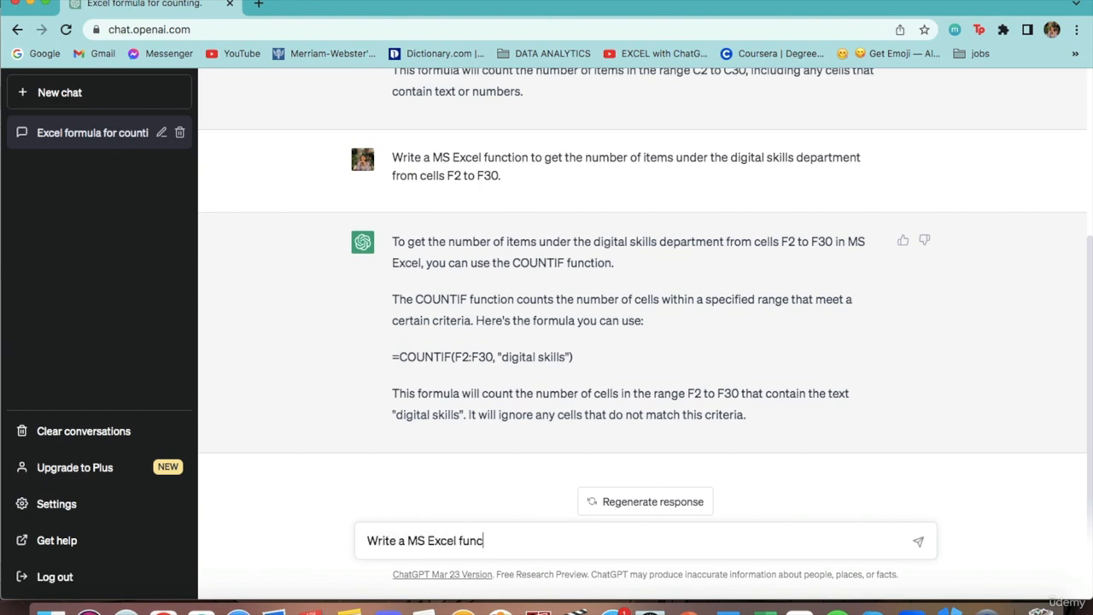
text(tion for the total)
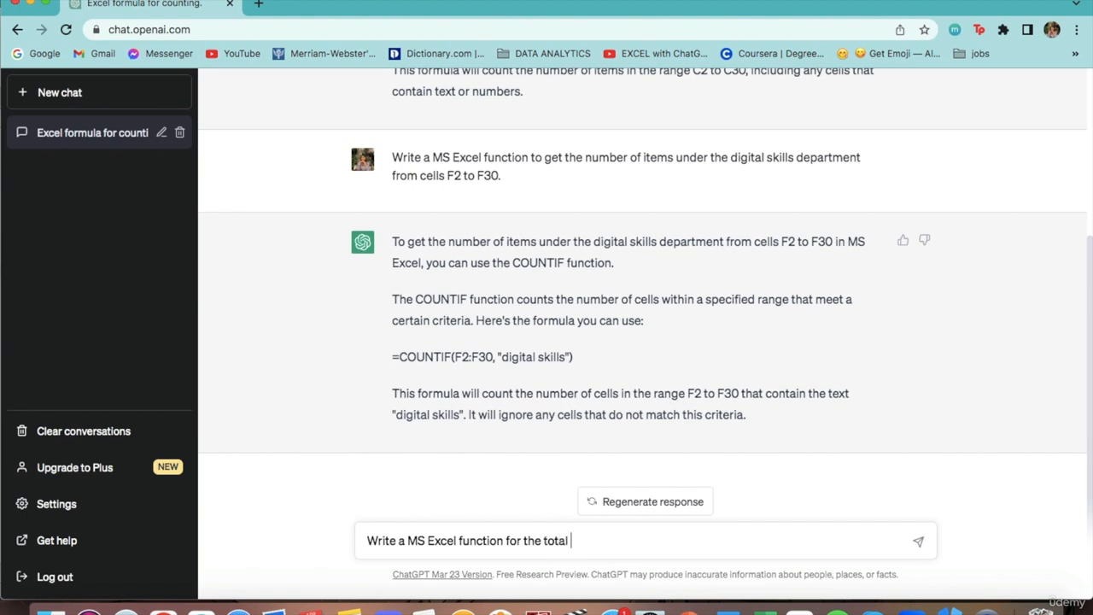
text( value of sales related )
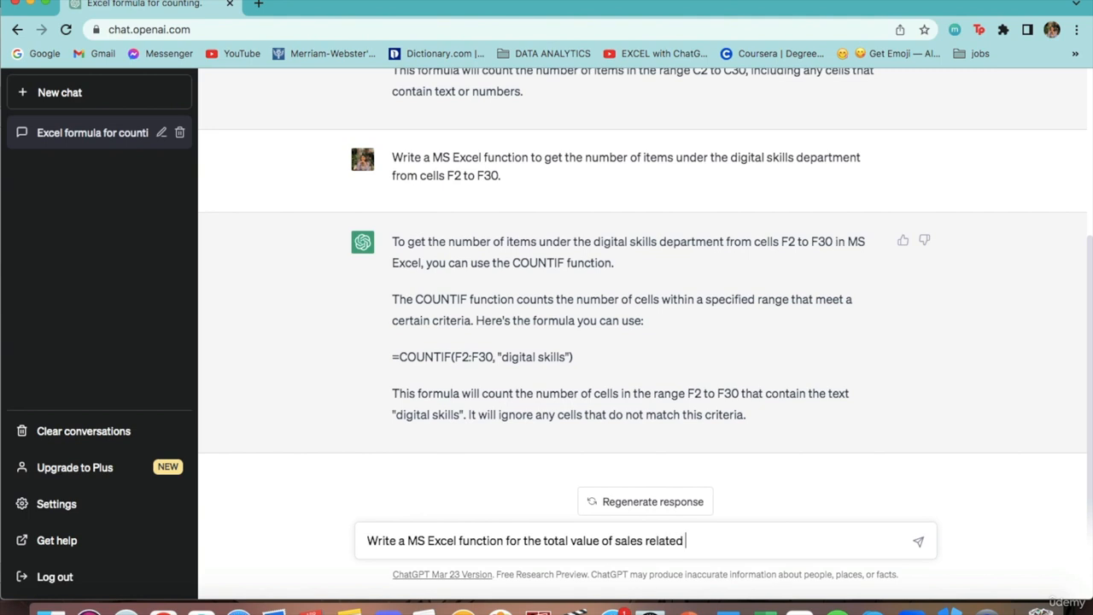
text(to the Digital Skills depar)
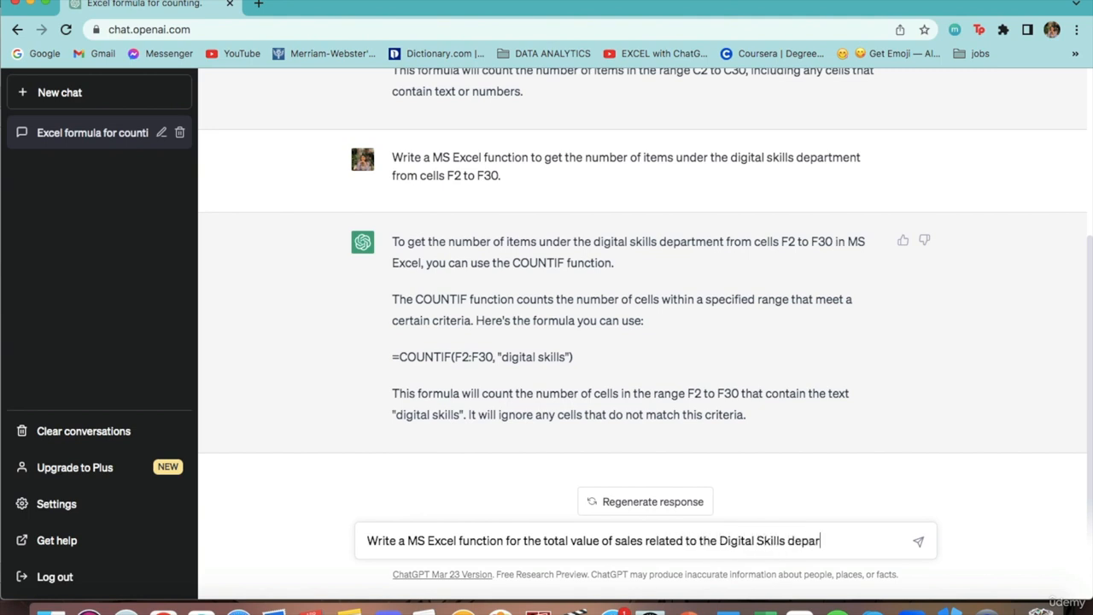
text(tment only from cells F2)
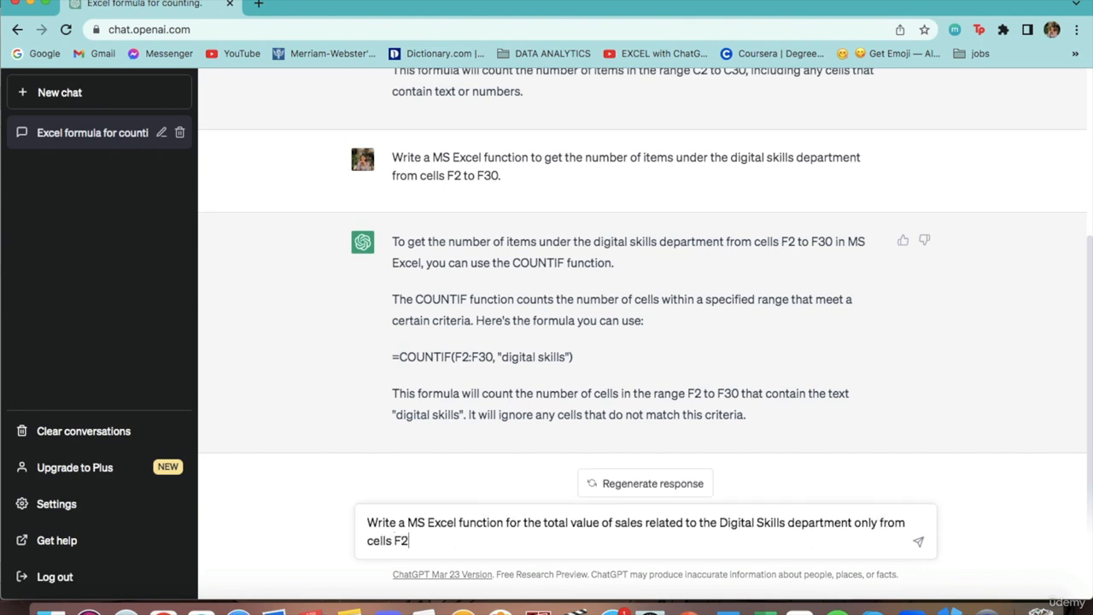
text( to F30.)
key(Return)
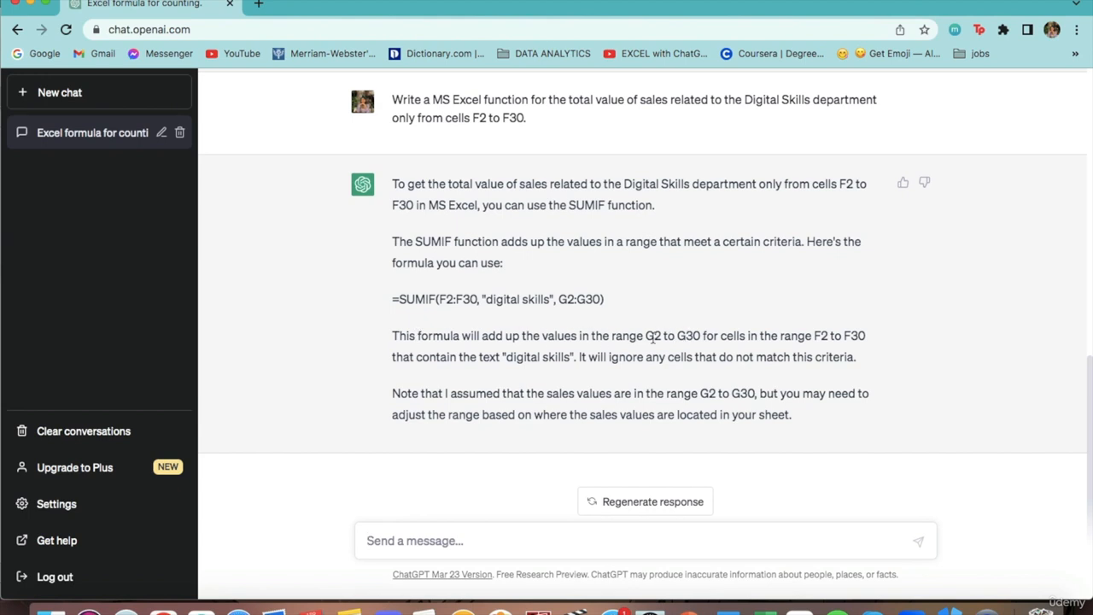
Step: Review the ranges in the ChatGPT reply and copy =SUMIF(F2:F30, "digital skills", G2:G30) into the SUMIF result cell J11 in Excel
drag(647, 336, 700, 338)
click(700, 336)
drag(780, 336, 863, 338)
click(859, 338)
drag(393, 300, 616, 305)
key(super+c)
click(613, 305)
click(760, 609)
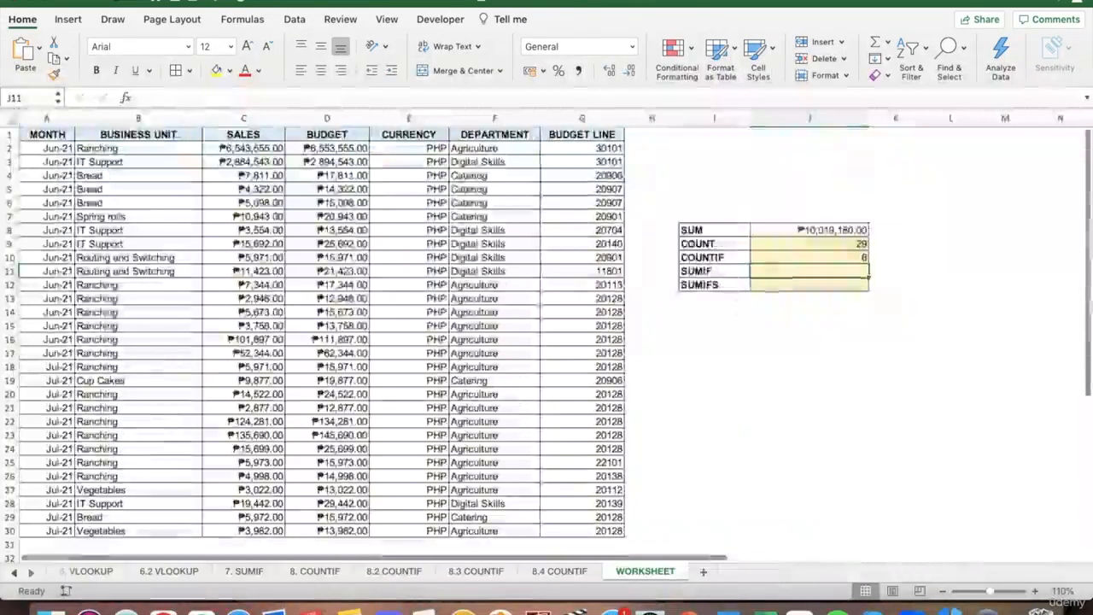
click(371, 101)
key(super+v)
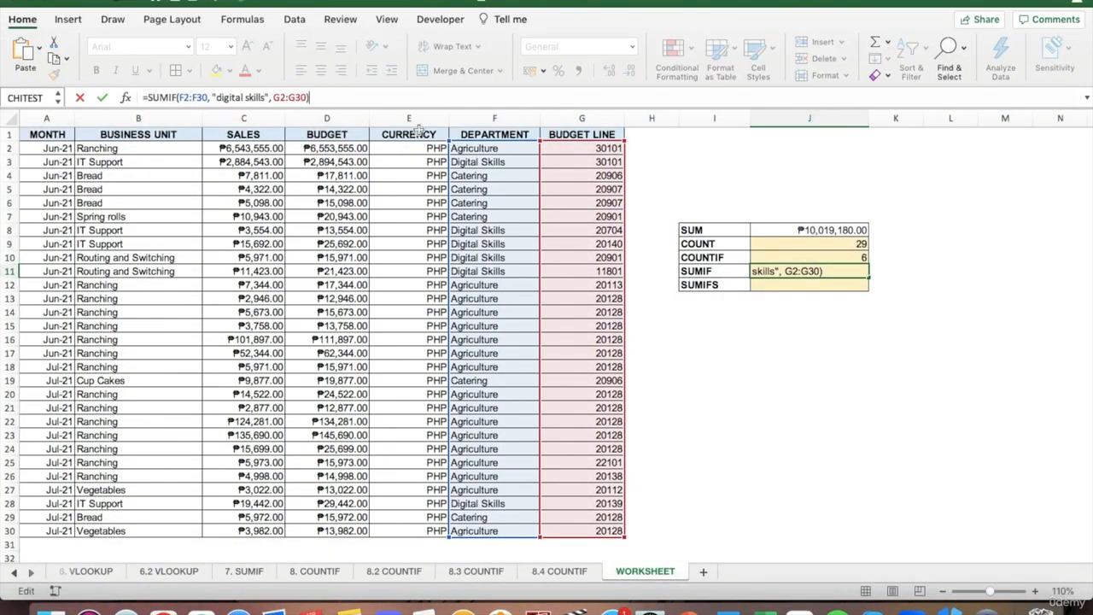
Step: Change the SUMIF formula in J11 to sum C2:C30, capitalise its criterion as "Digital Skills" and enter it
drag(555, 175, 261, 176)
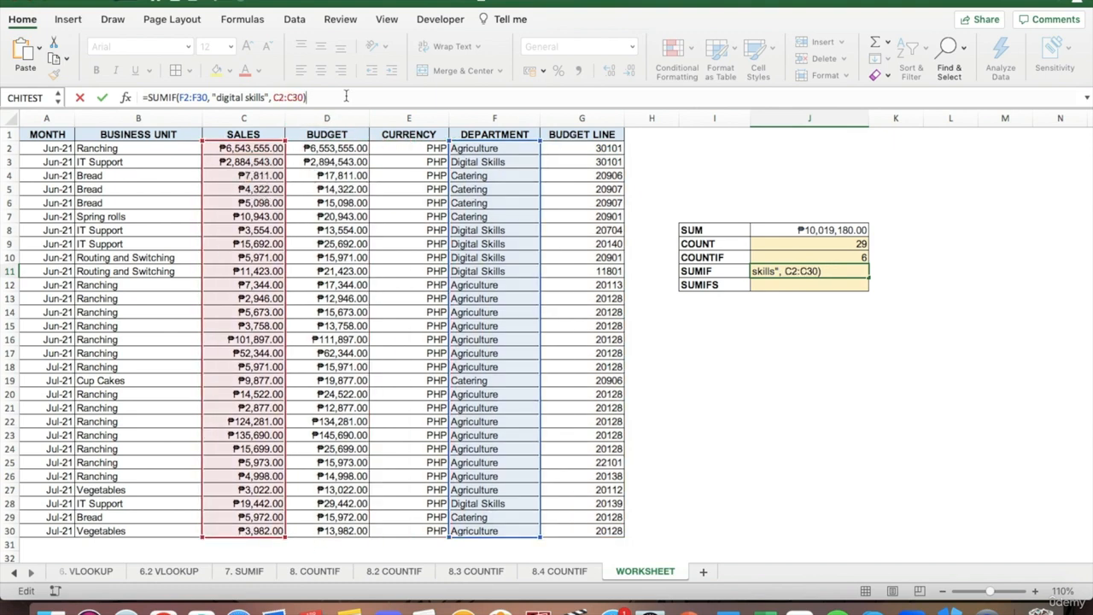
click(219, 97)
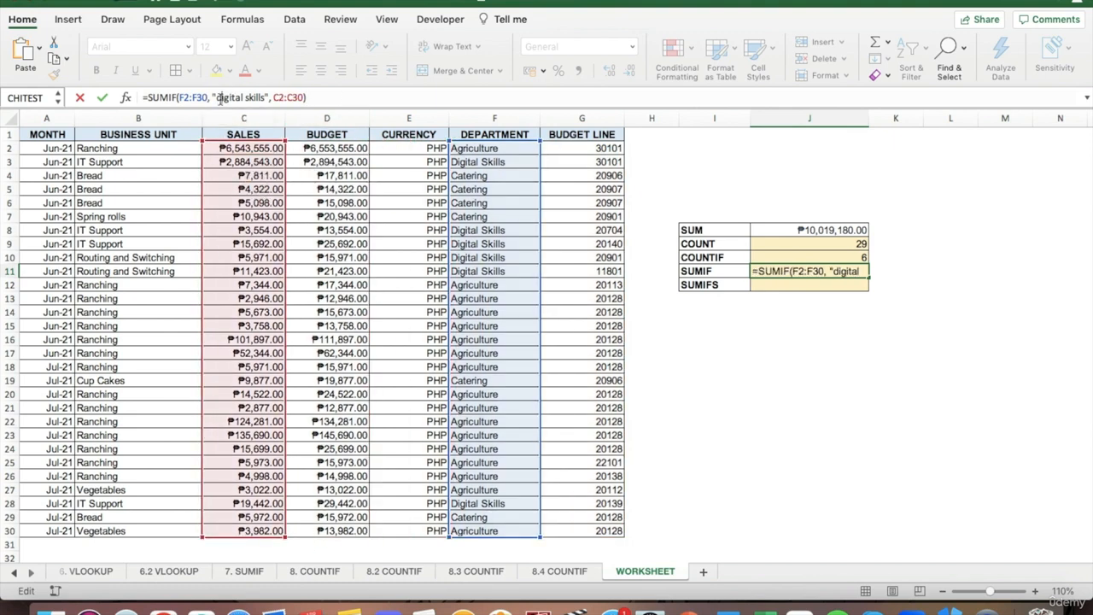
key(BackSpace)
text(D)
click(253, 97)
key(BackSpace)
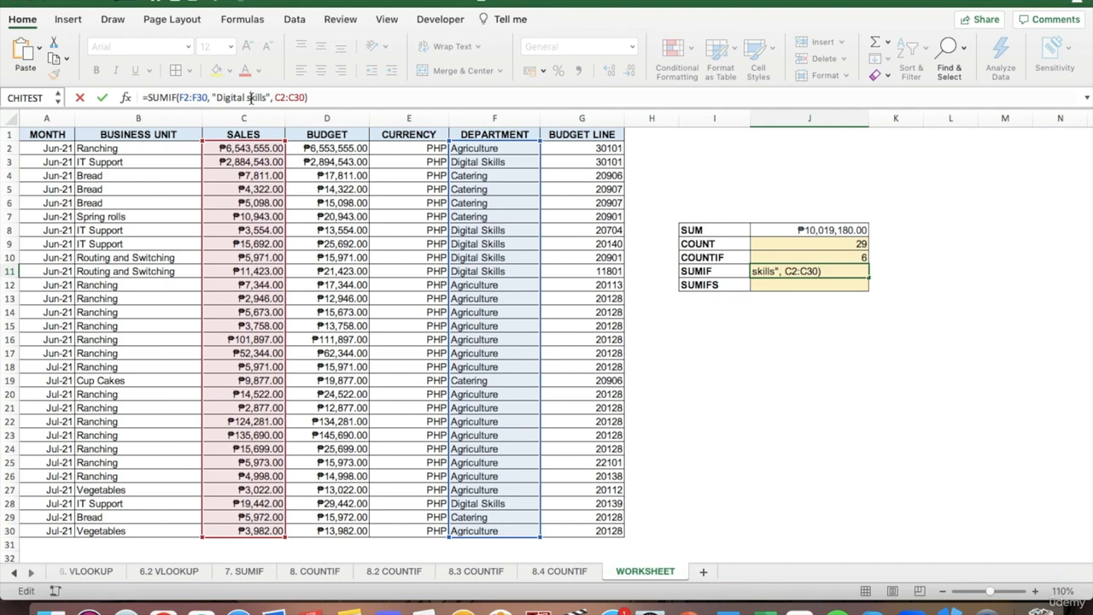
text(S)
key(Return)
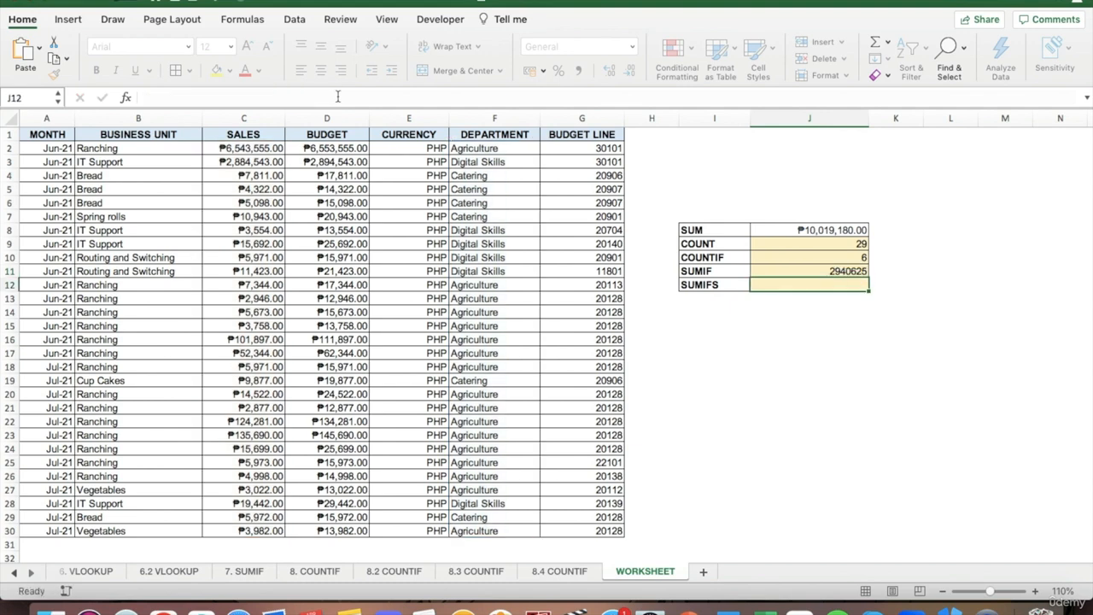
Step: Format the SUMIF result in J11 as Currency
key(Up)
click(632, 46)
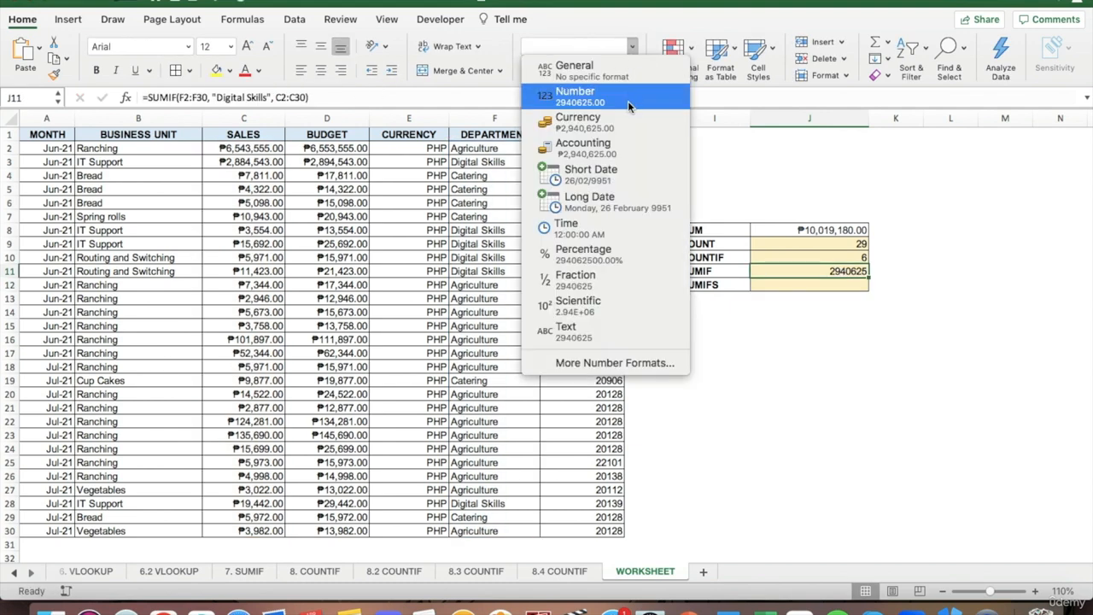
click(624, 119)
click(897, 271)
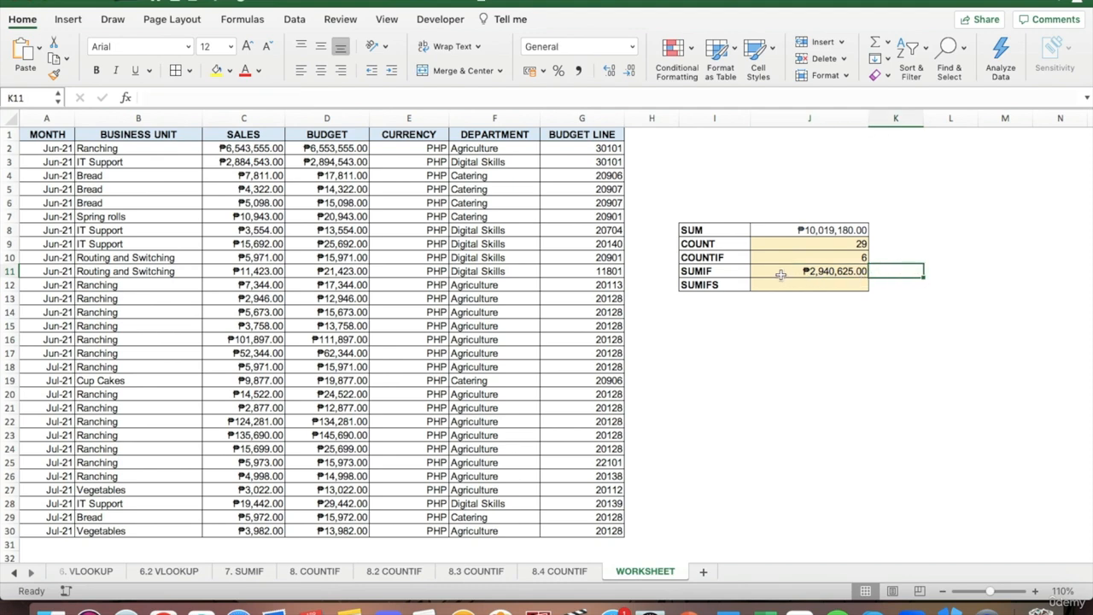
Step: Check the SUMIF result in J11 against the SALES values of the Digital Skills rows
click(253, 163)
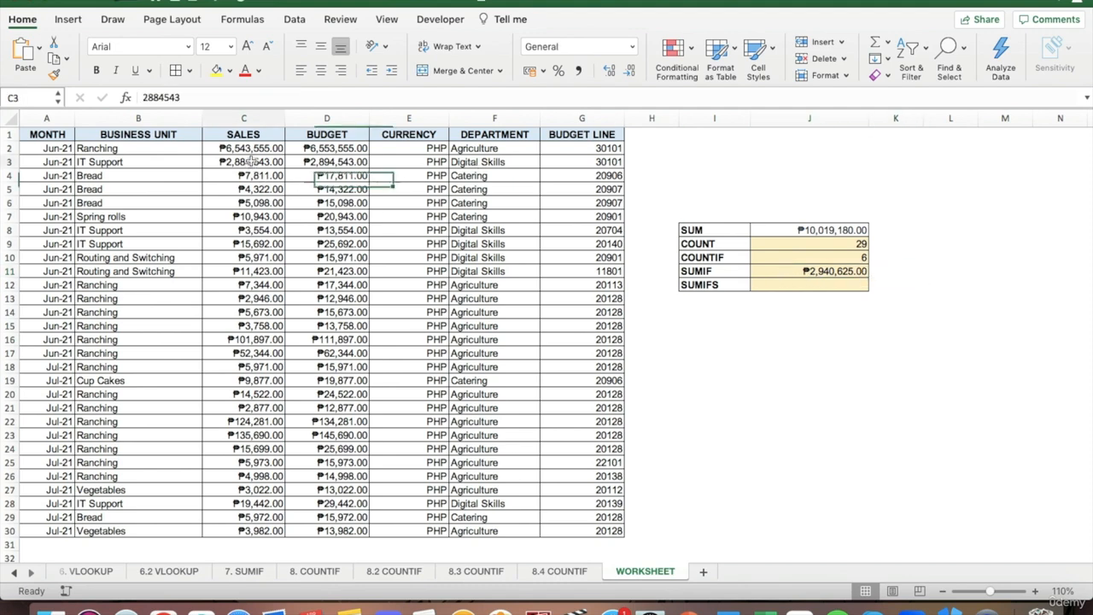
click(253, 231)
click(253, 245)
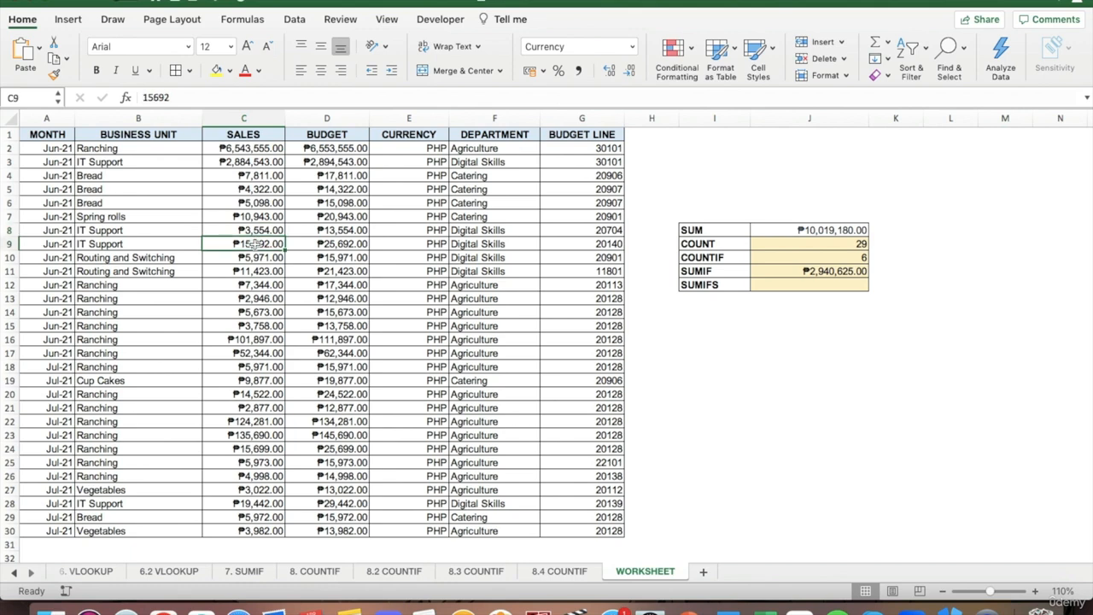
click(253, 258)
click(253, 271)
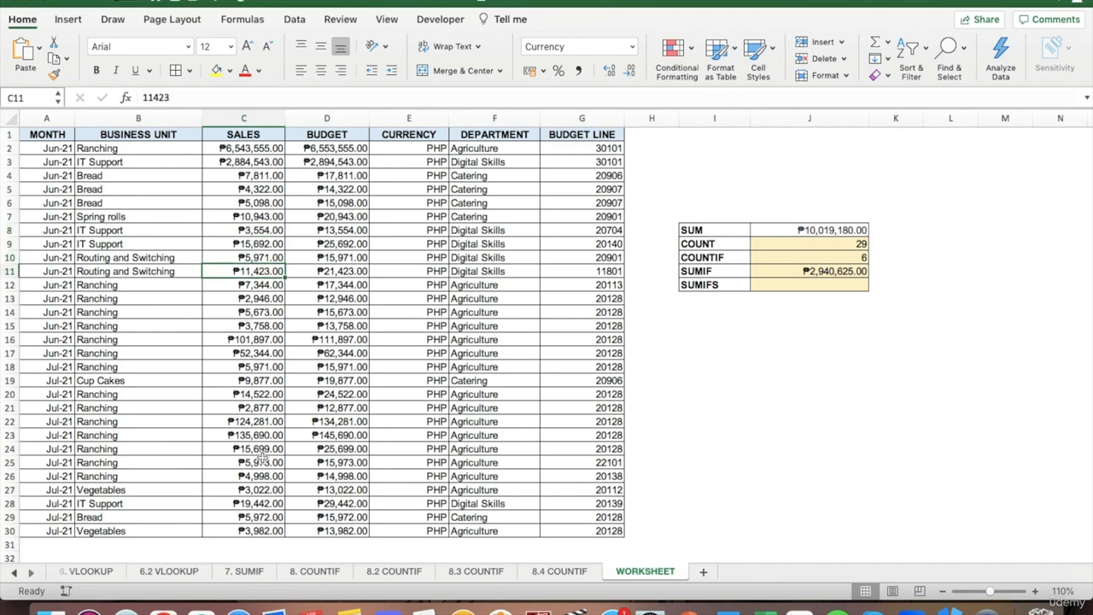
click(260, 504)
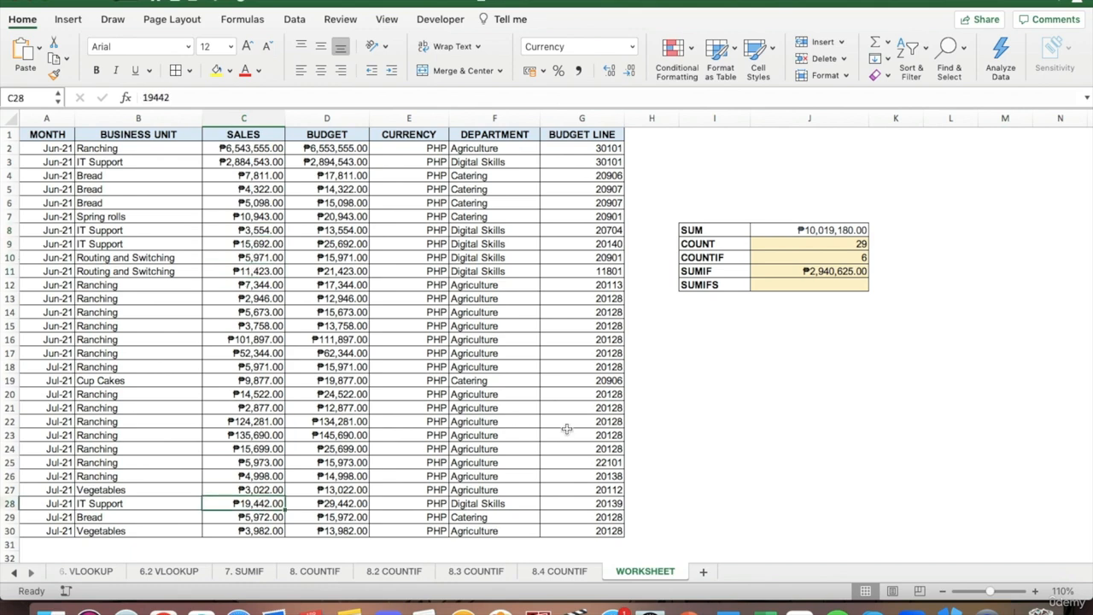
click(843, 267)
click(904, 274)
Step: Review the SUMIF formula in J11 and the first MONTH date in A2, and select the SUMIFS result cell J12
click(828, 287)
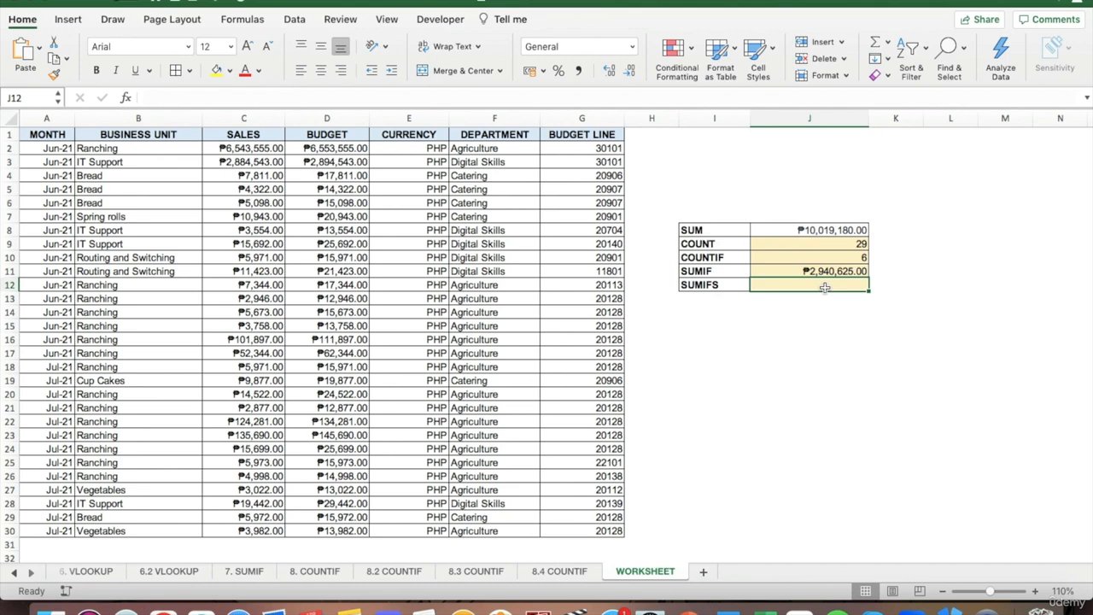
click(798, 271)
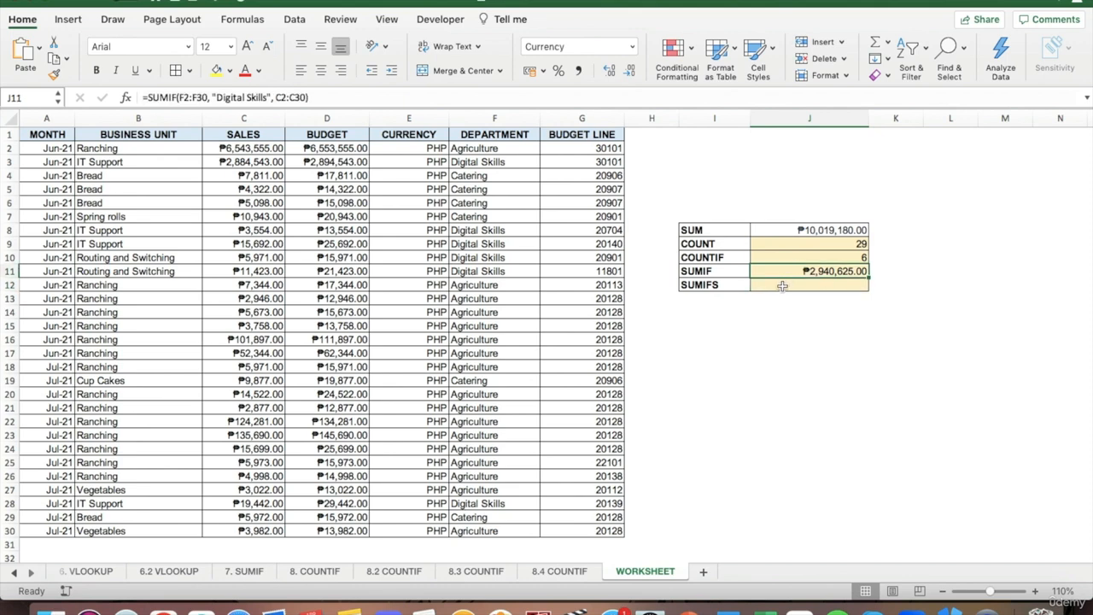
click(782, 287)
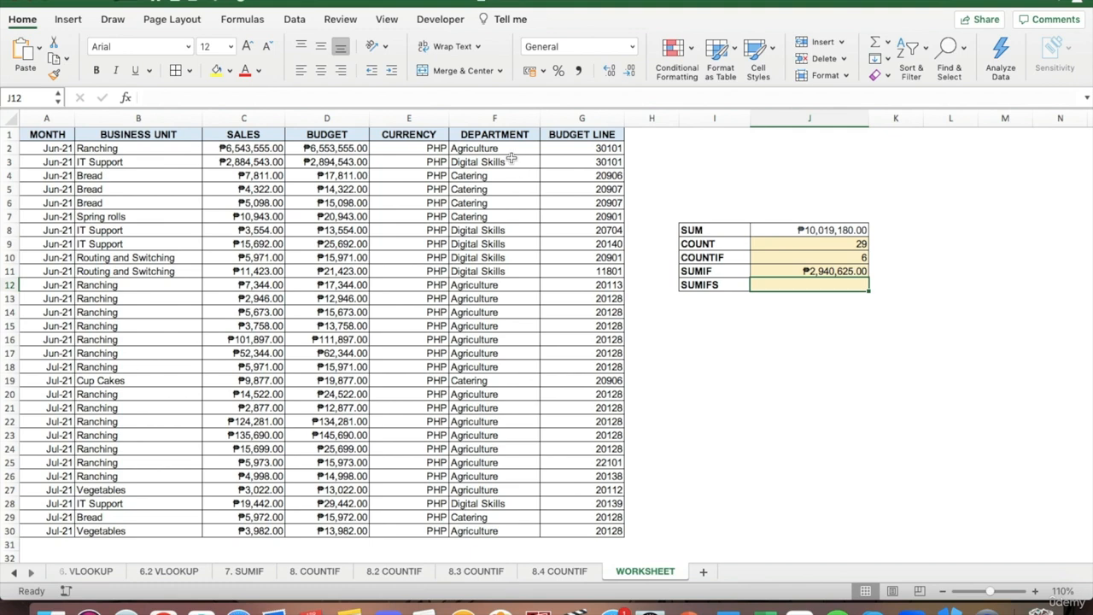
click(34, 148)
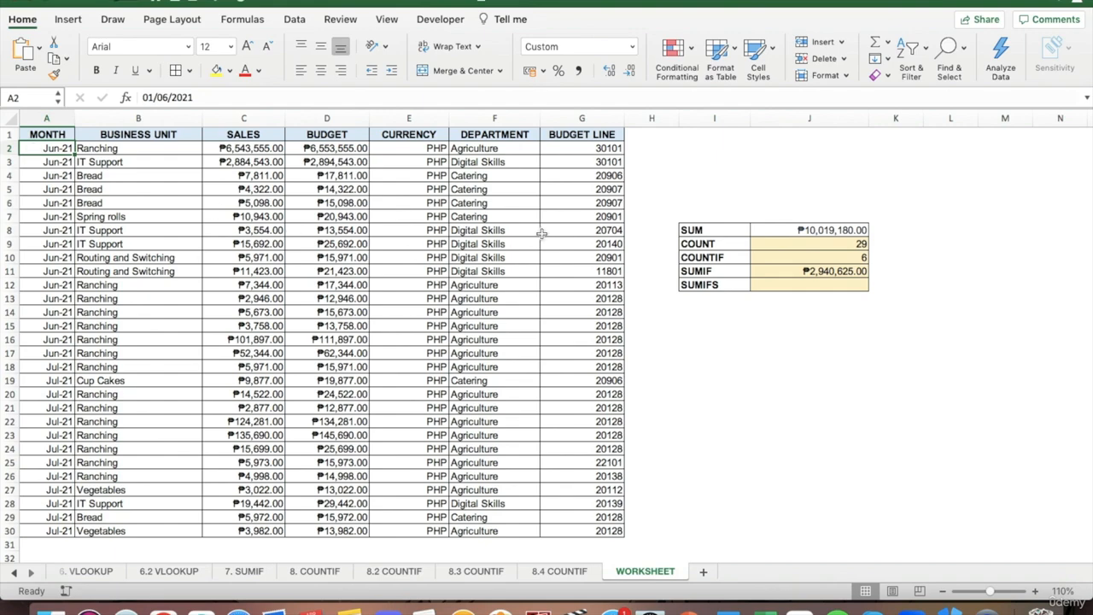
click(771, 284)
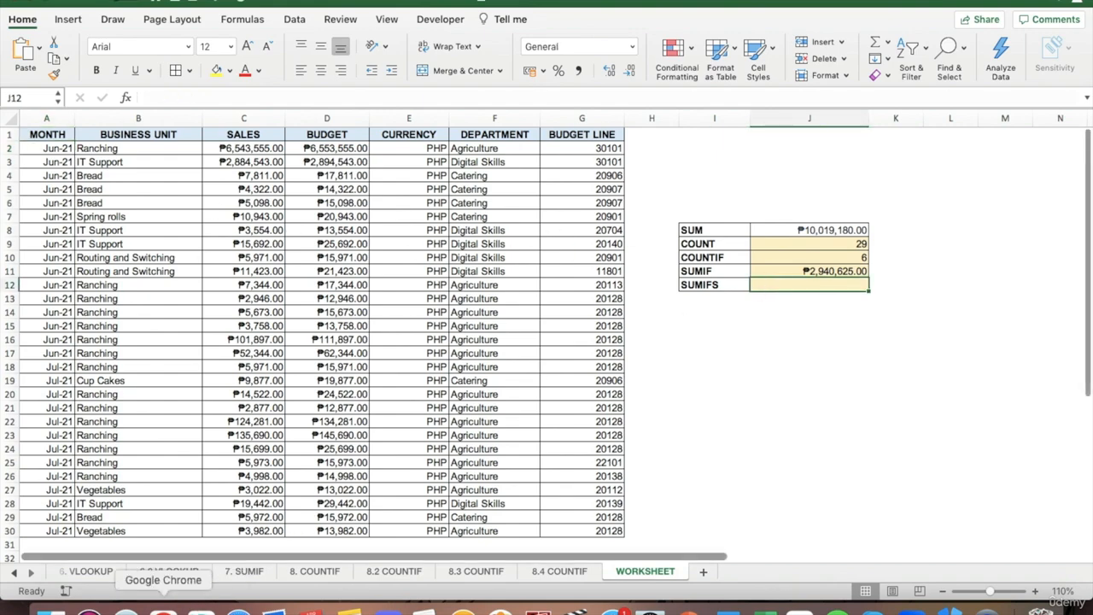
Step: Switch to ChatGPT and start the prompt "Write a MS Excel function for total value of sales for the following criteria"
click(164, 608)
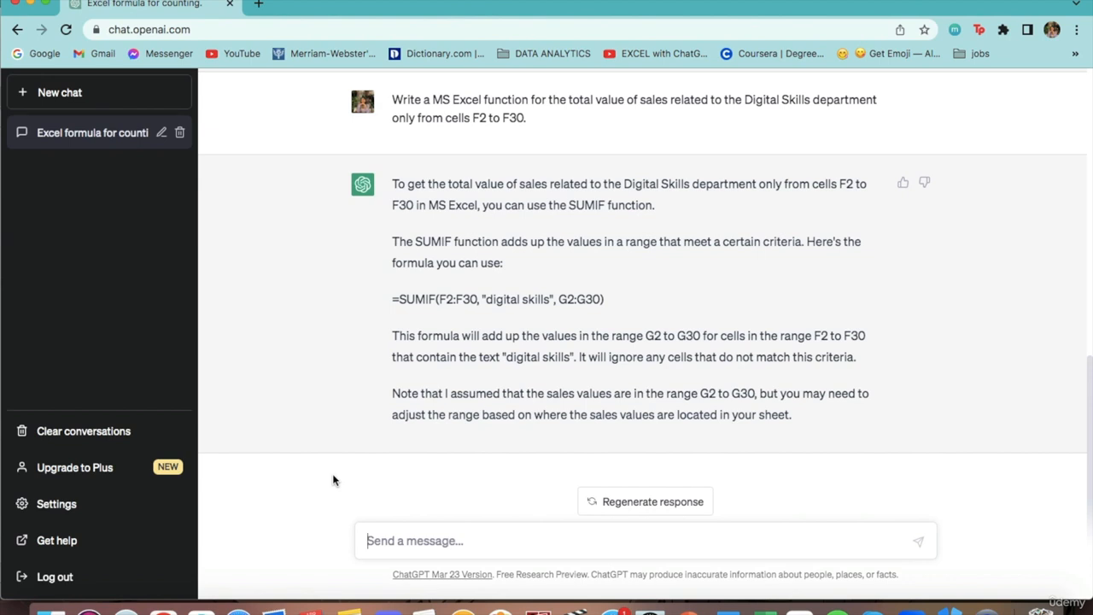
text(Wirte)
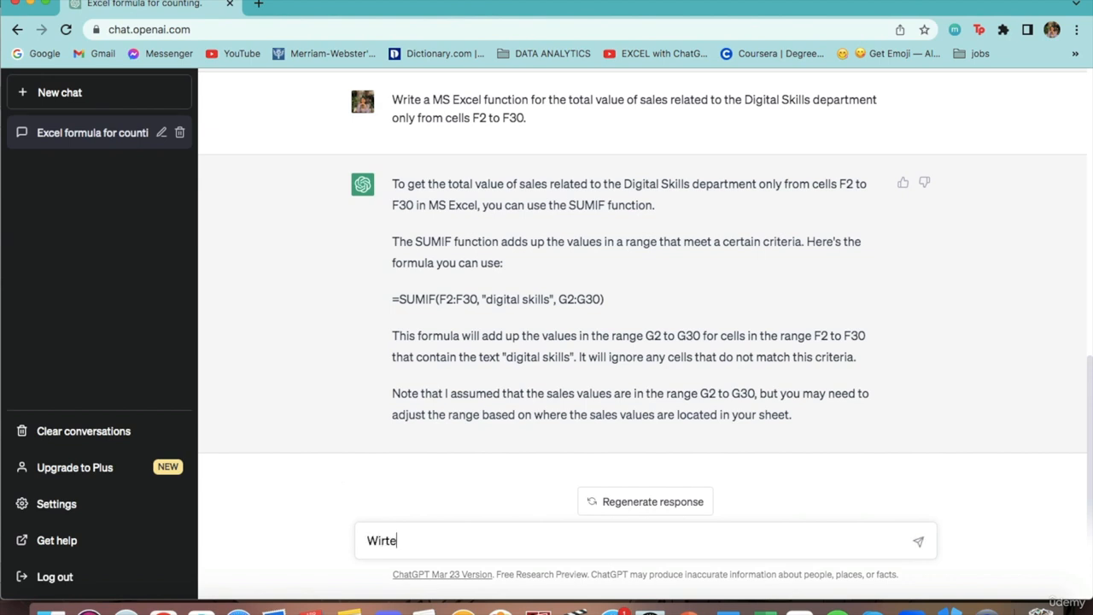
key(BackSpace)
text(rite a MS Excel )
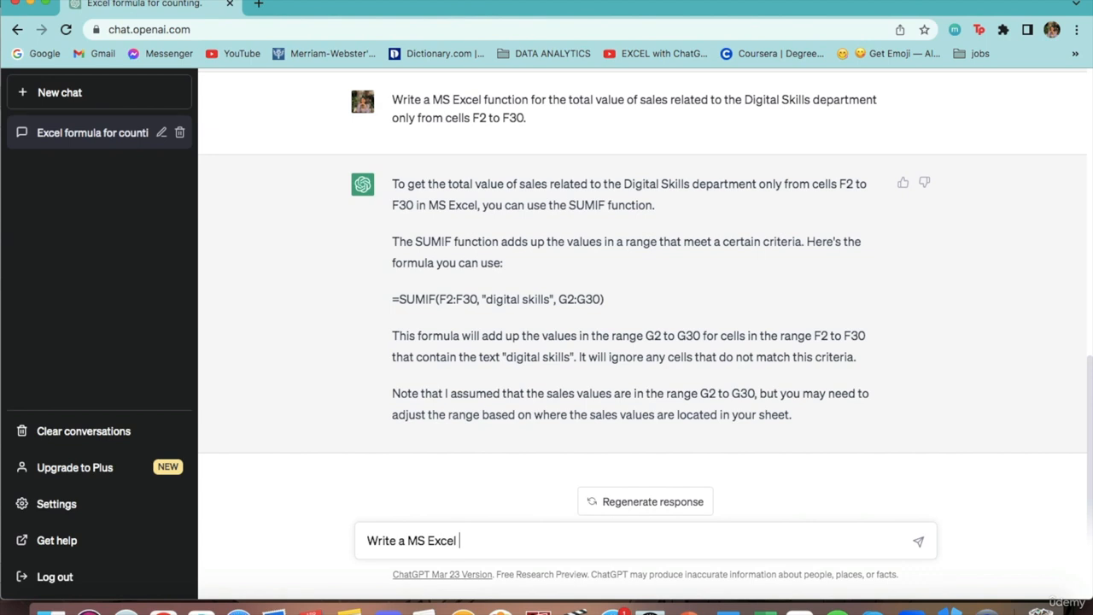
text(function for total sales of)
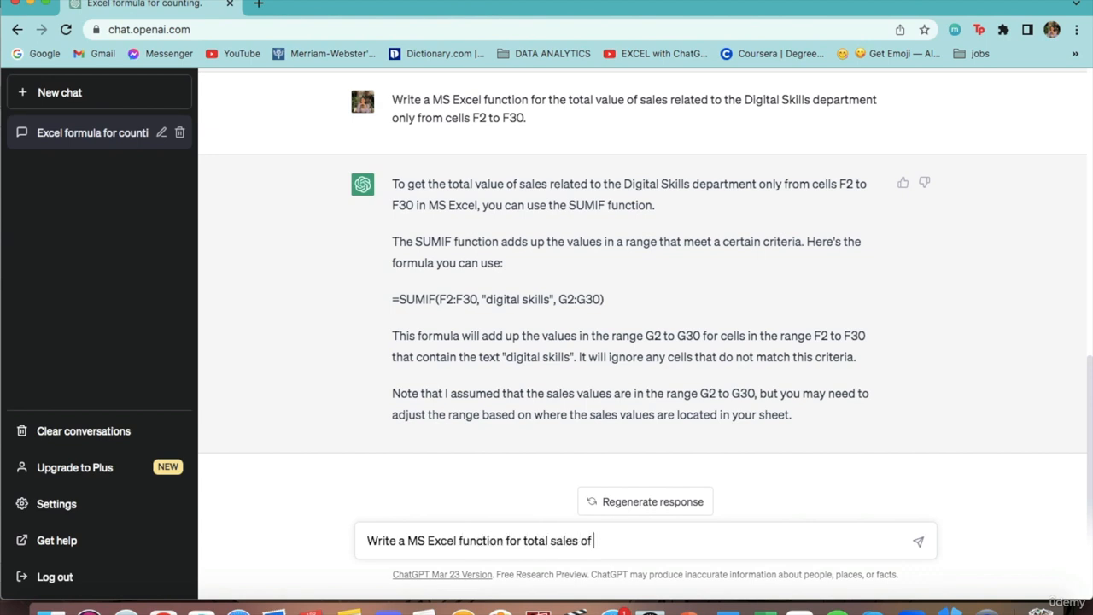
click(551, 541)
text(value of)
text(the)
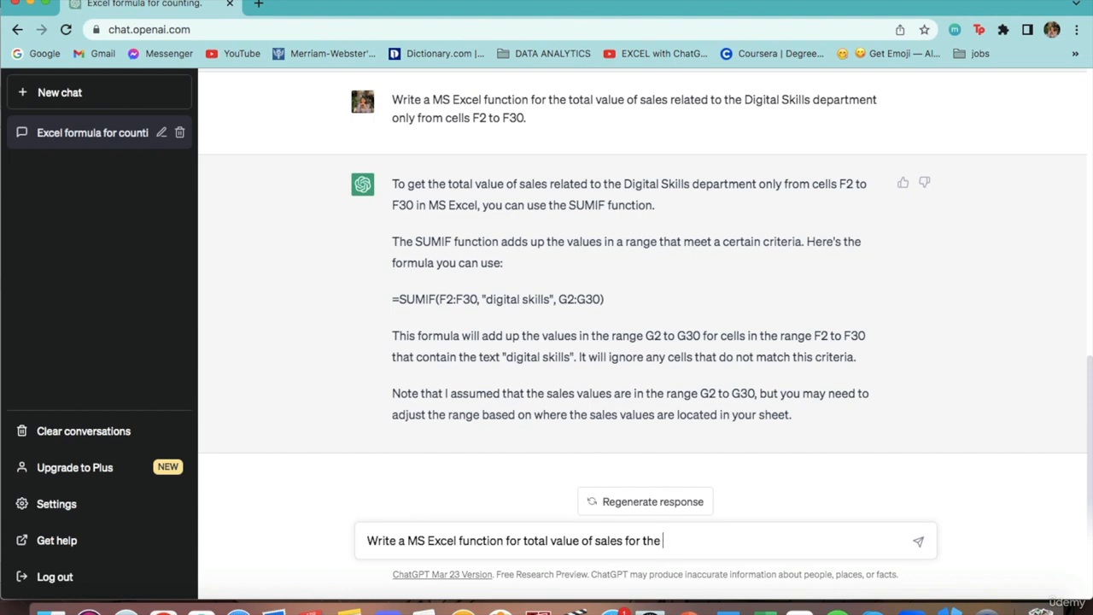
text( following criteria)
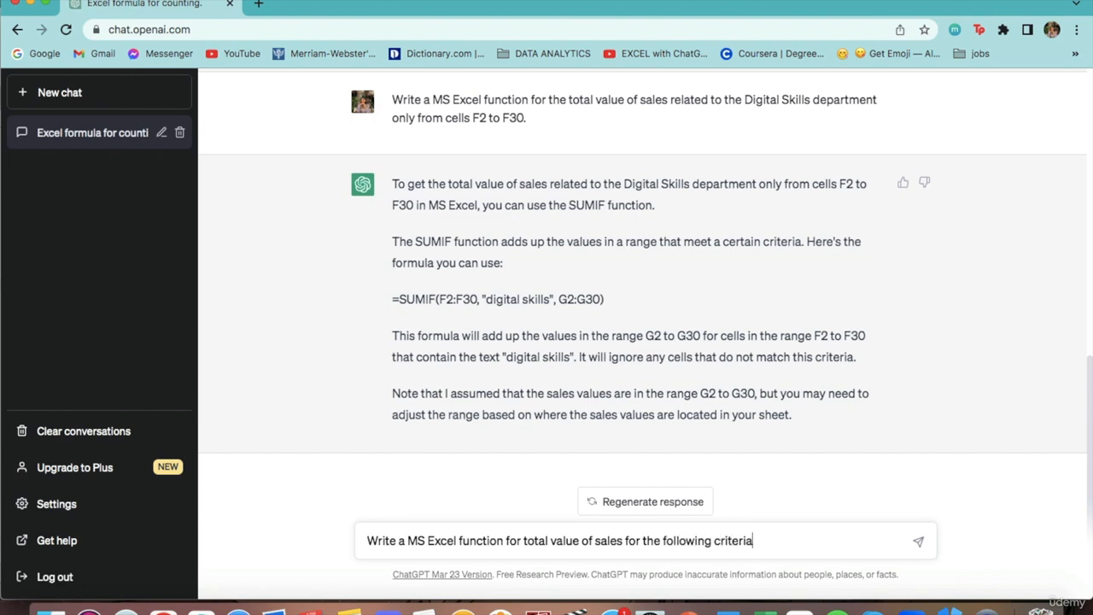
text(: took place in the Dig)
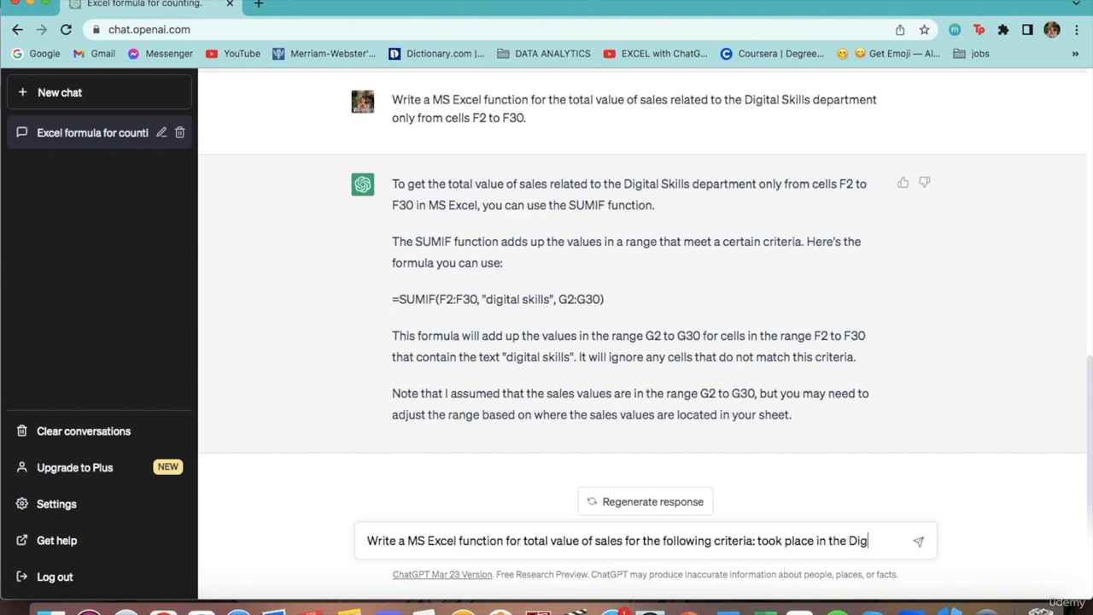
text(ital Skills depa)
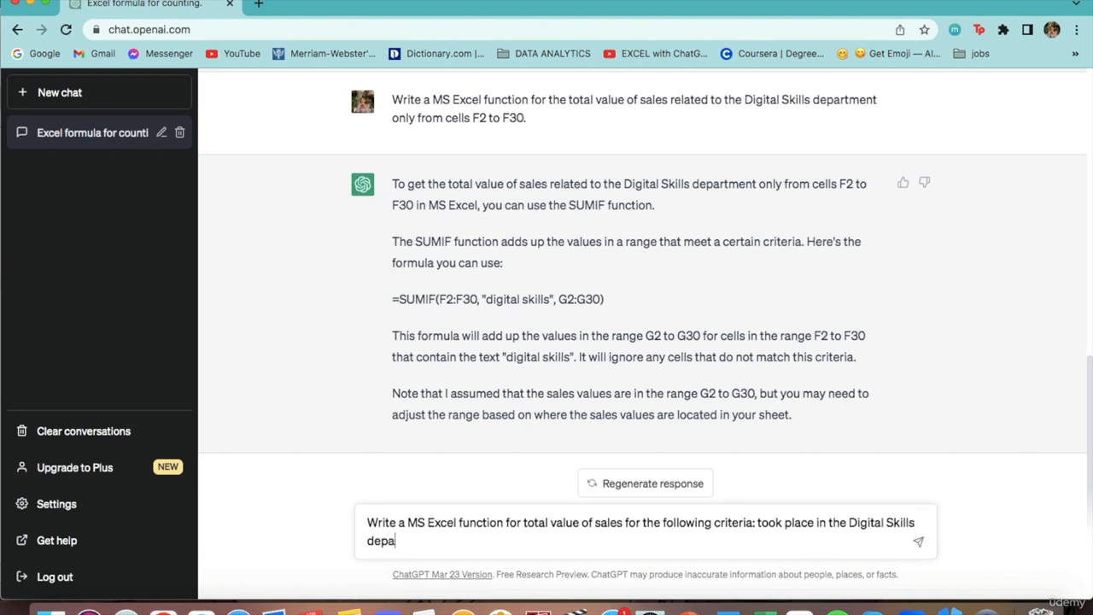
text(rtment and for the month of)
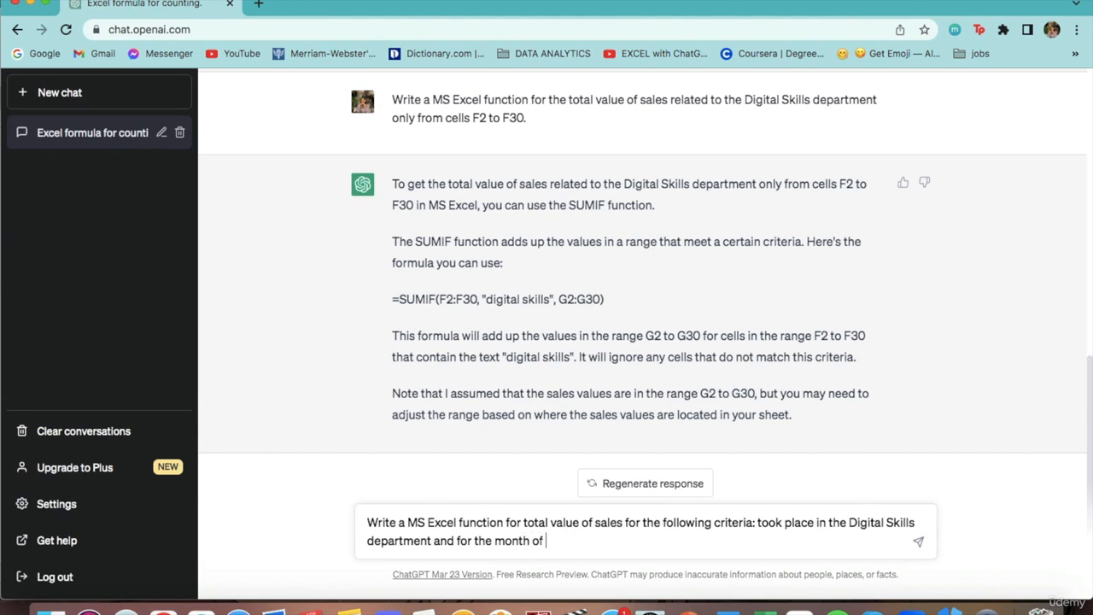
text( June 2021 only.)
Step: Complete the prompt with ": took place in the Digital Skills department and for the month of June 2021" and send it
key(Return)
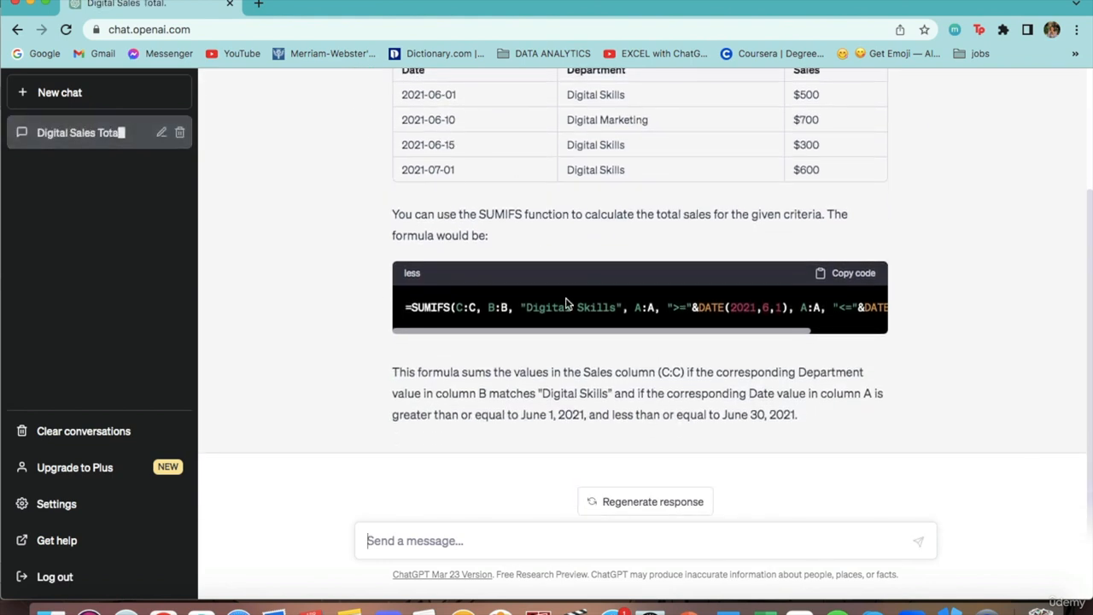
Step: Review the full SUMIFS formula in the ChatGPT reply, copy it and paste it into the SUMIFS result cell J12 in Excel
scroll(567, 303, right, 3)
scroll(567, 303, right, 1)
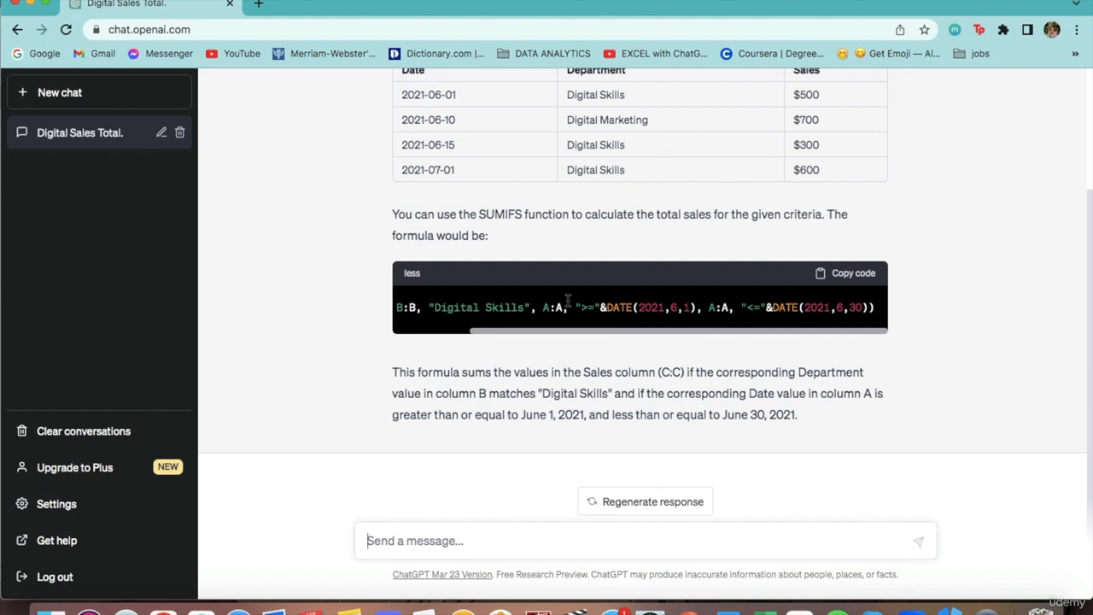
scroll(567, 304, left, 1)
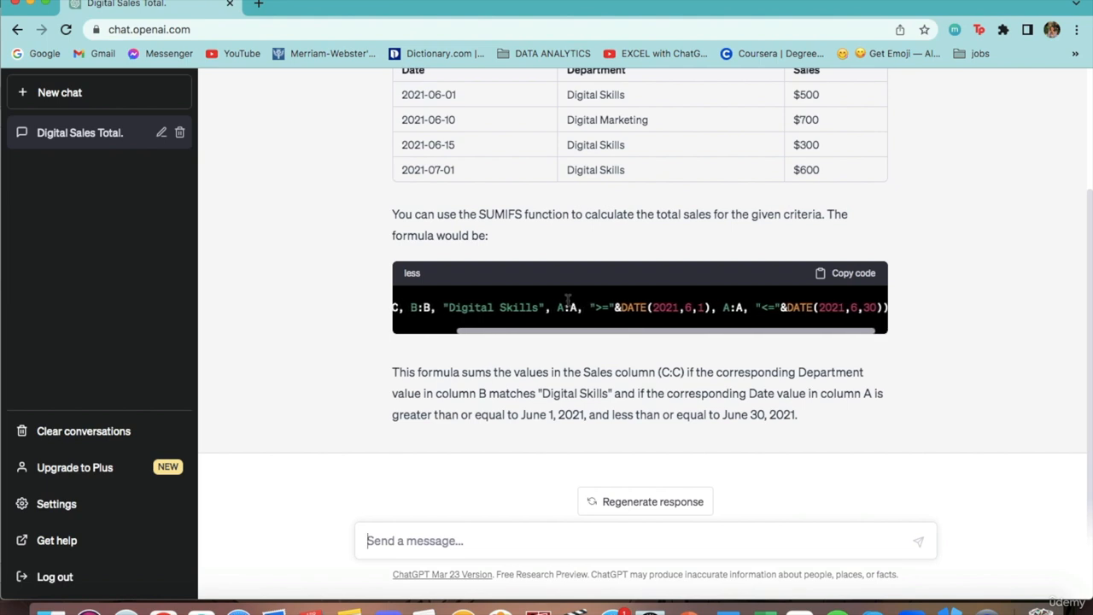
scroll(567, 300, left, 3)
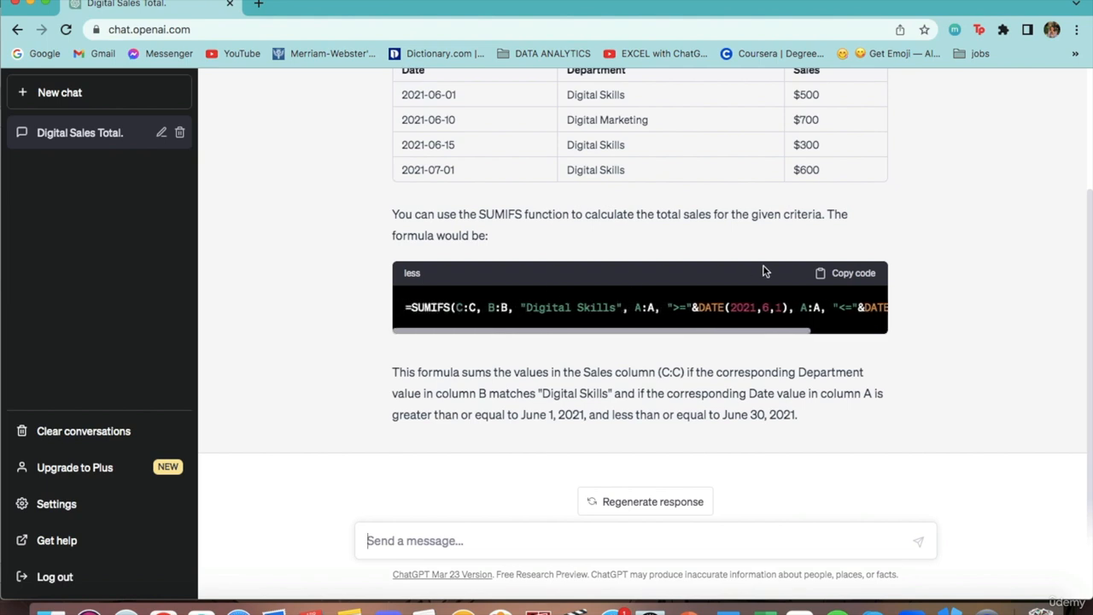
click(835, 275)
scroll(469, 393, up, 1)
scroll(470, 396, down, 1)
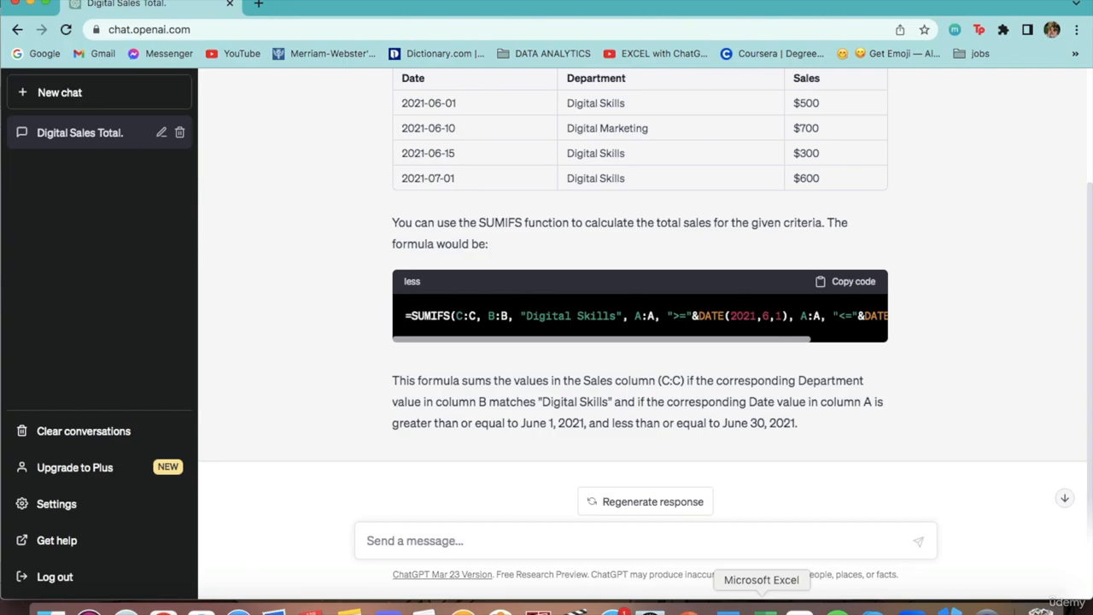
click(765, 608)
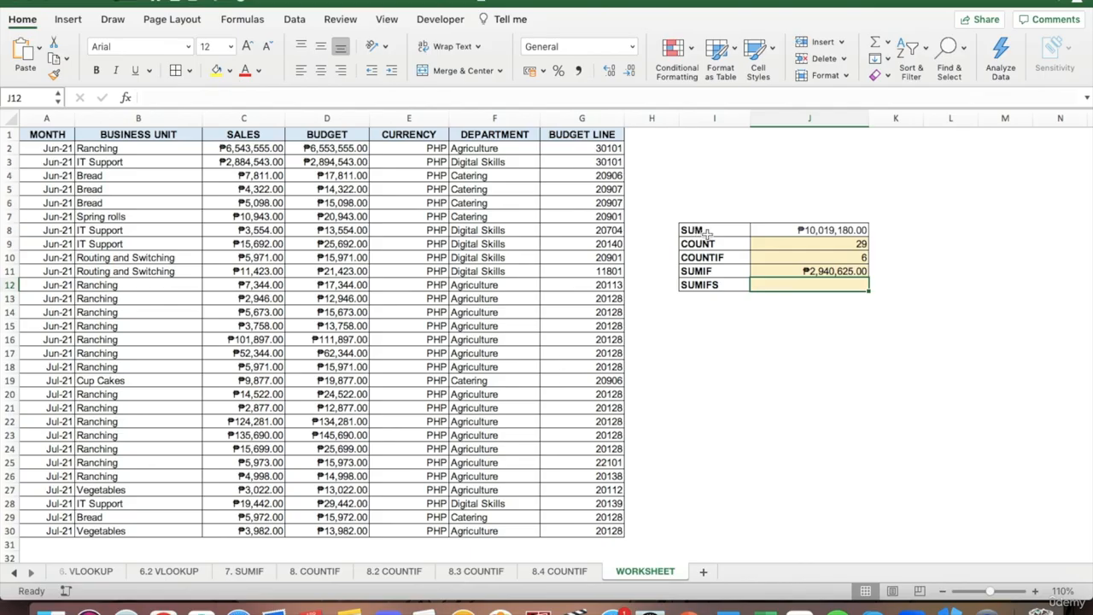
right_click(525, 98)
click(560, 134)
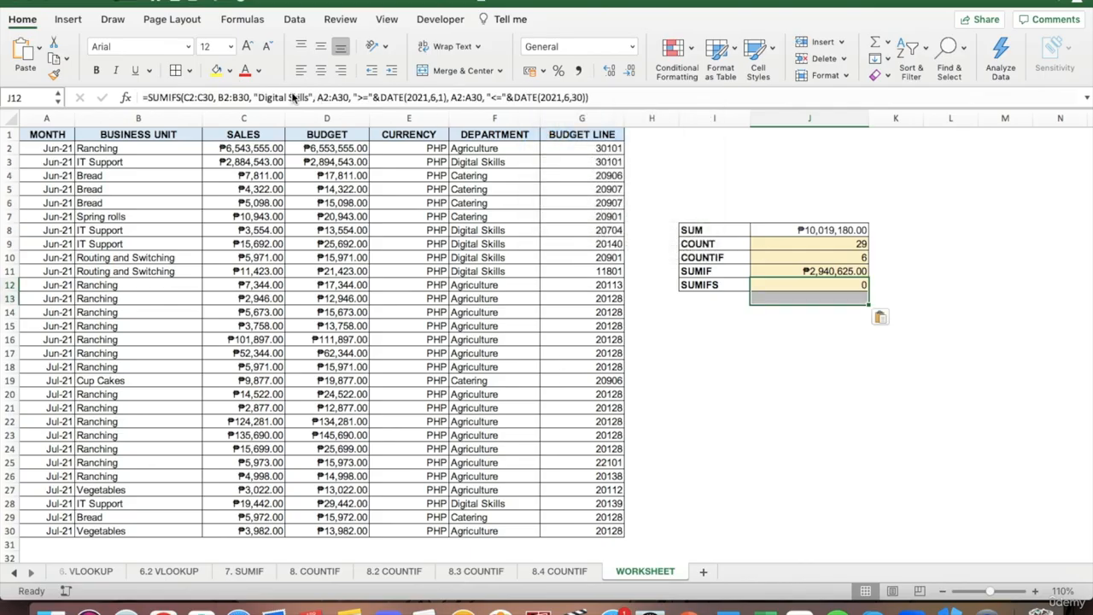
click(193, 98)
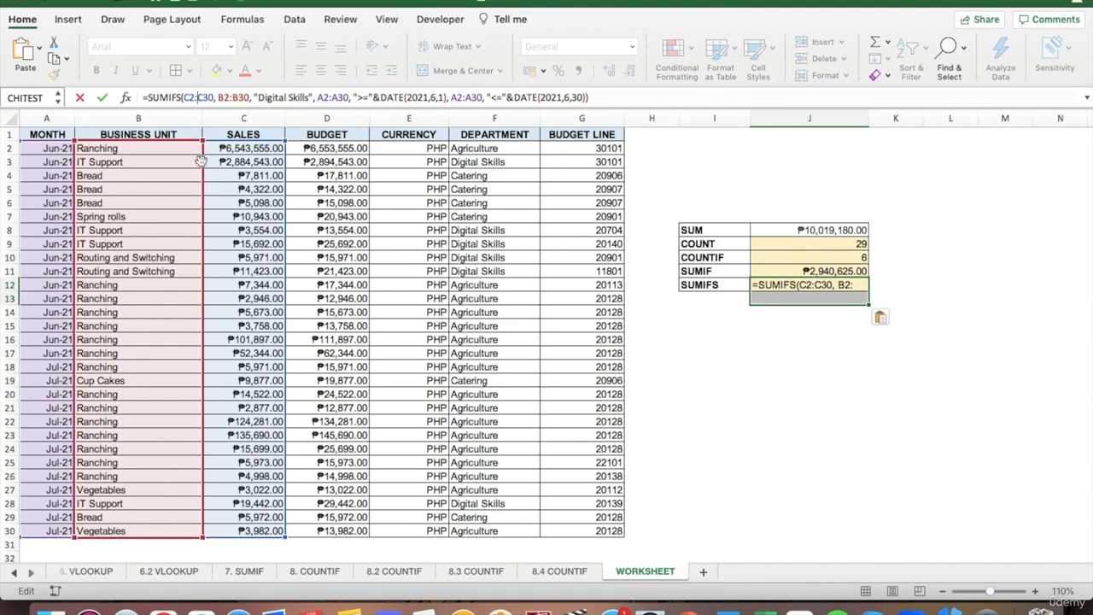
drag(197, 162, 226, 163)
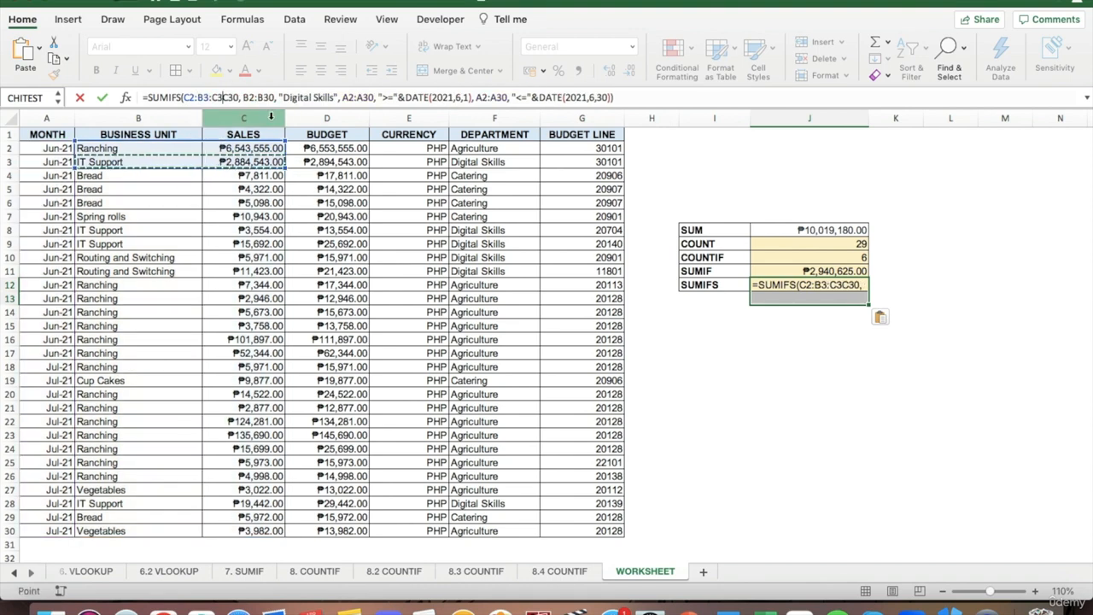
key(Escape)
click(808, 338)
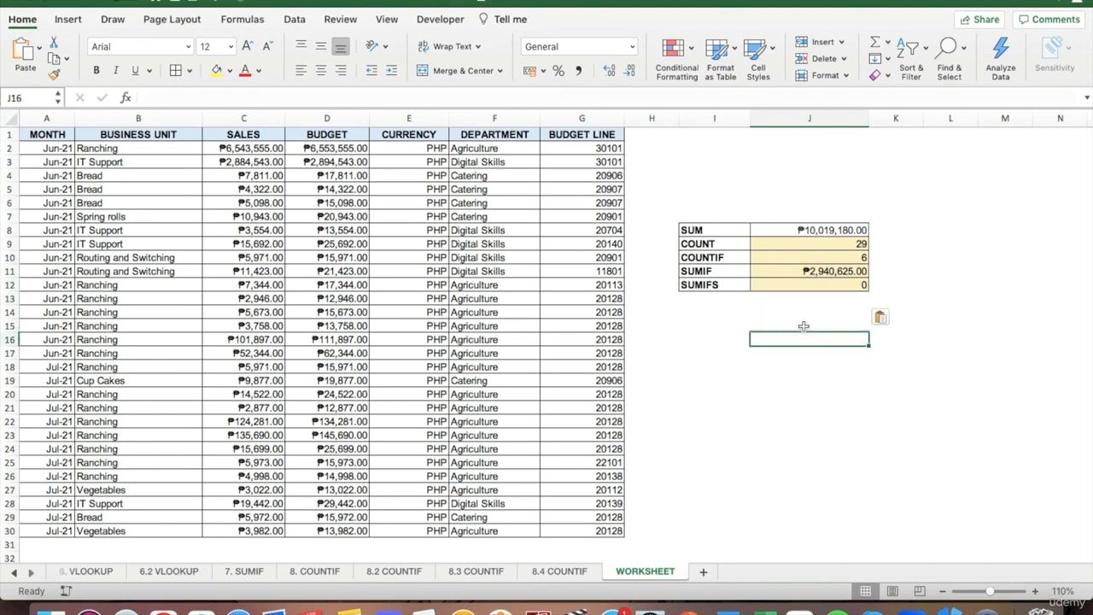
Step: Change the first criteria range of the SUMIFS formula in J12 to the DEPARTMENT column, F2:F30
click(789, 286)
click(237, 96)
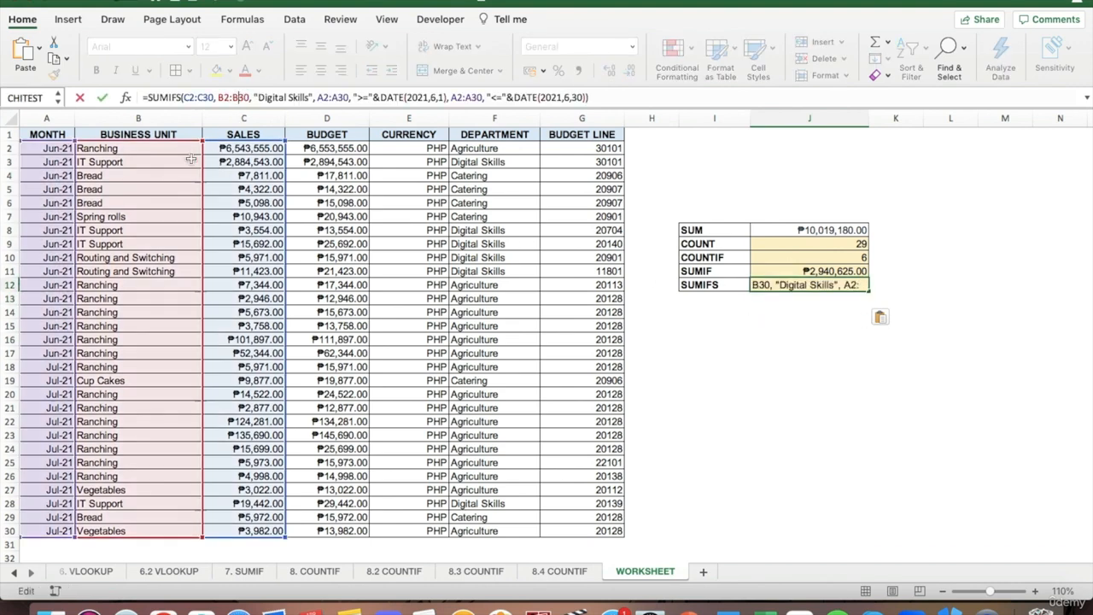
drag(176, 146, 352, 154)
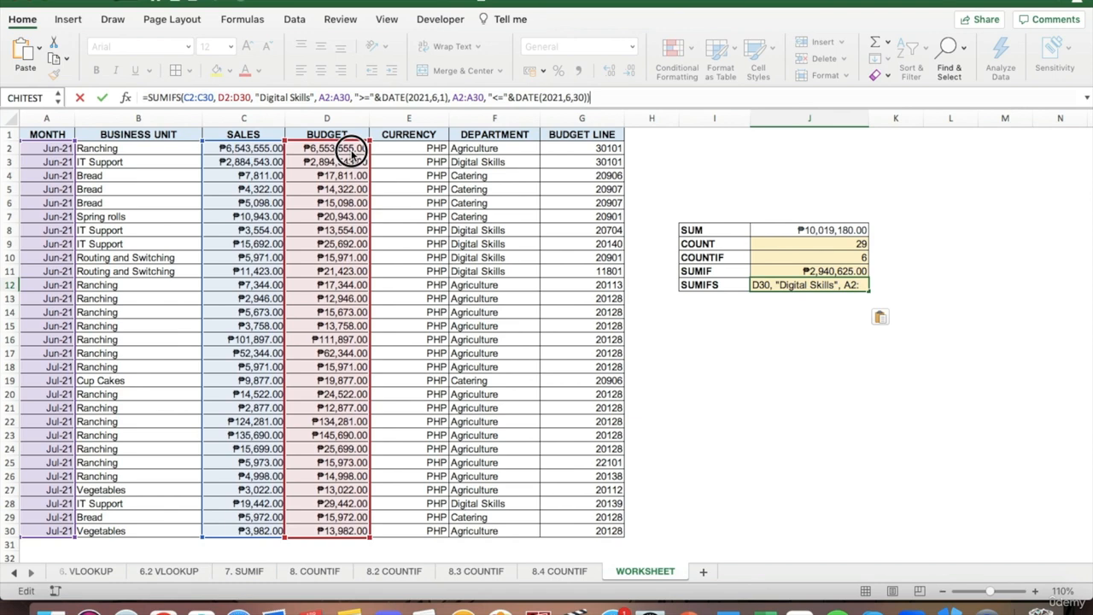
drag(353, 154, 472, 147)
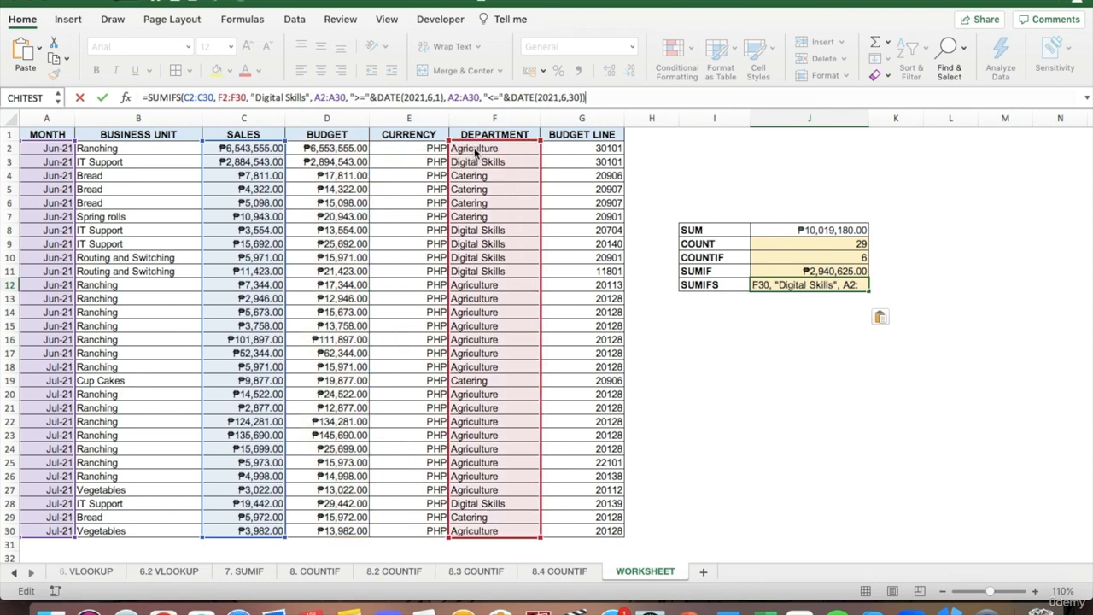
key(Return)
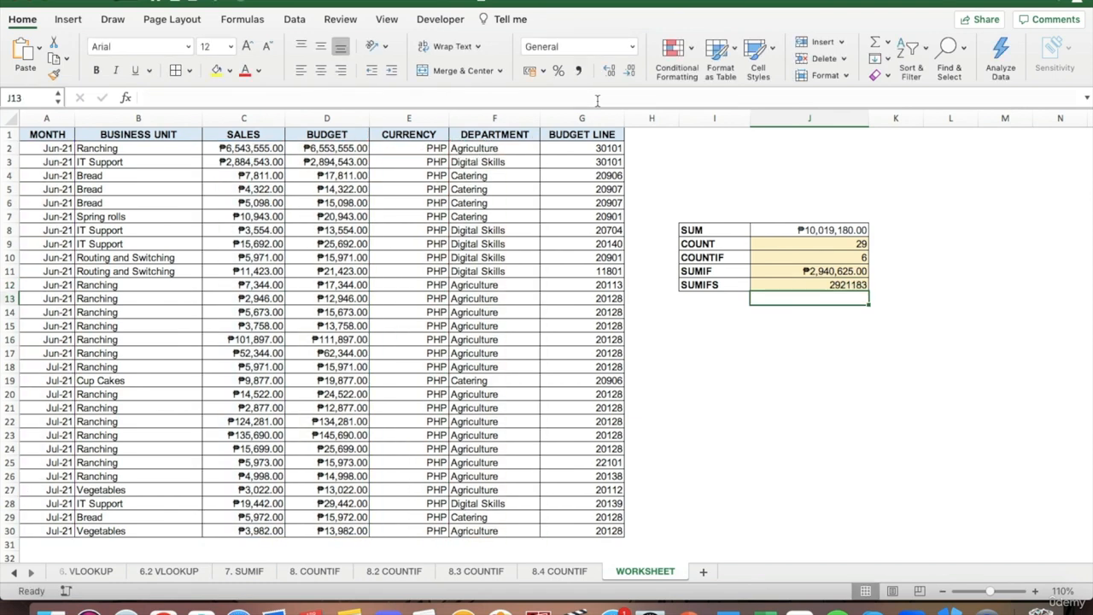
Step: Format the SUMIFS result in J12 as Currency
key(Up)
click(632, 46)
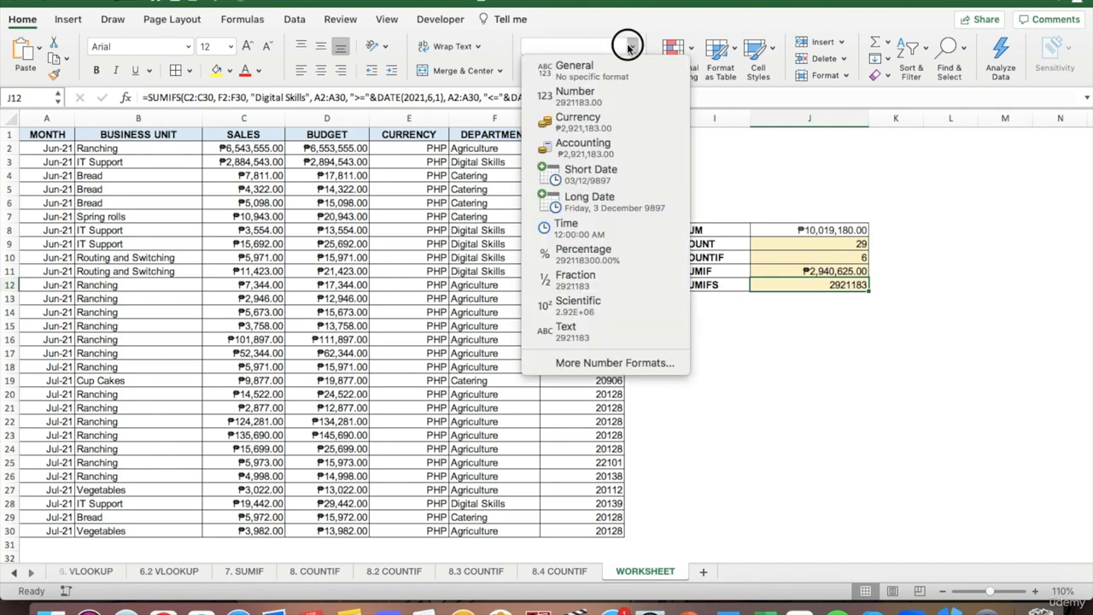
click(623, 120)
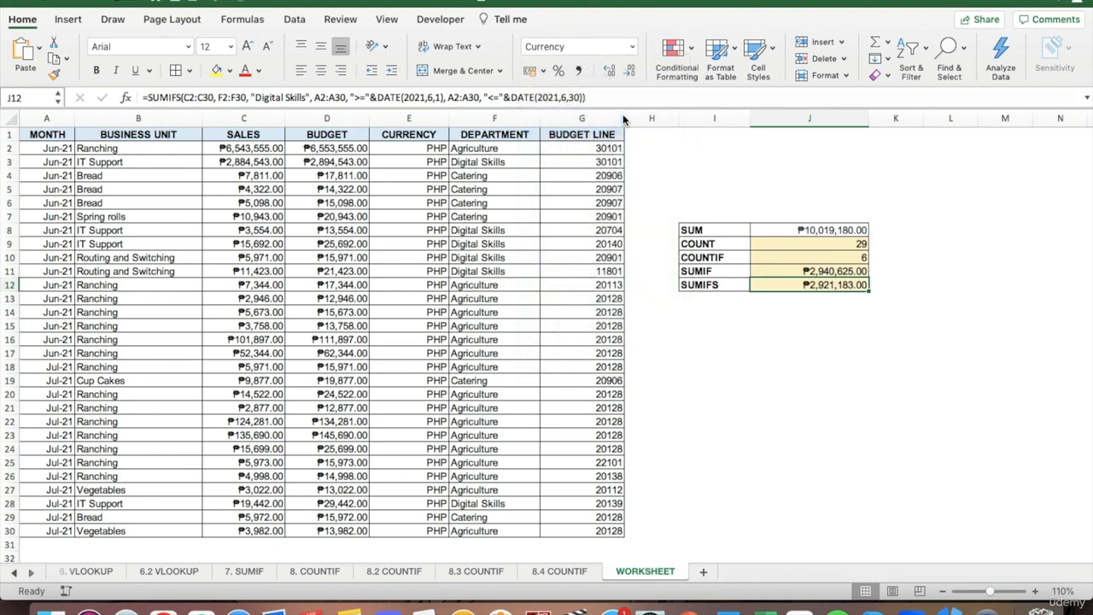
click(831, 303)
click(893, 282)
click(812, 324)
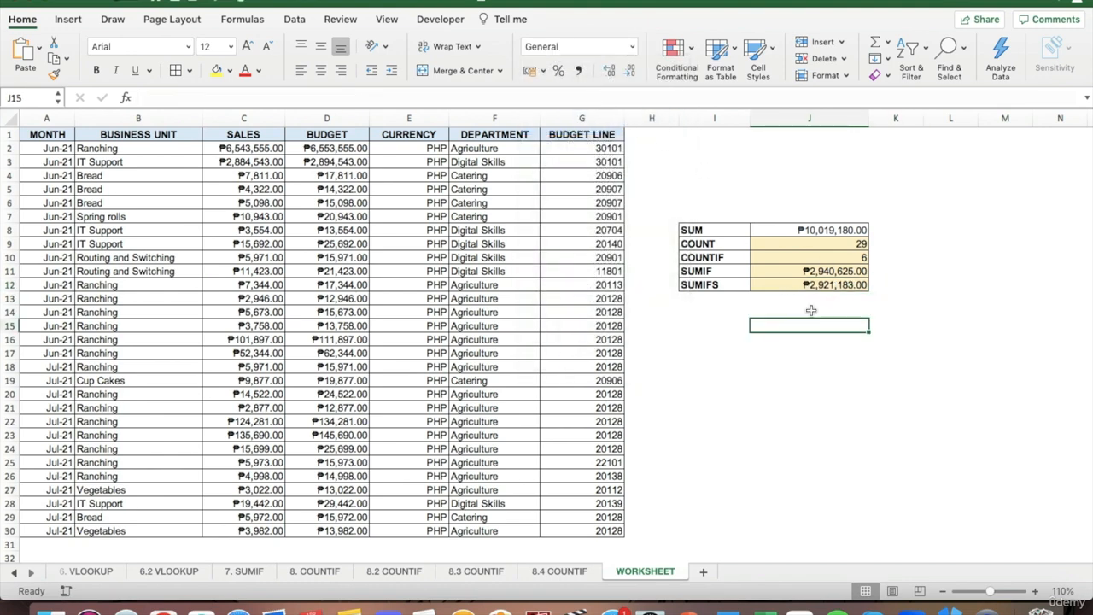